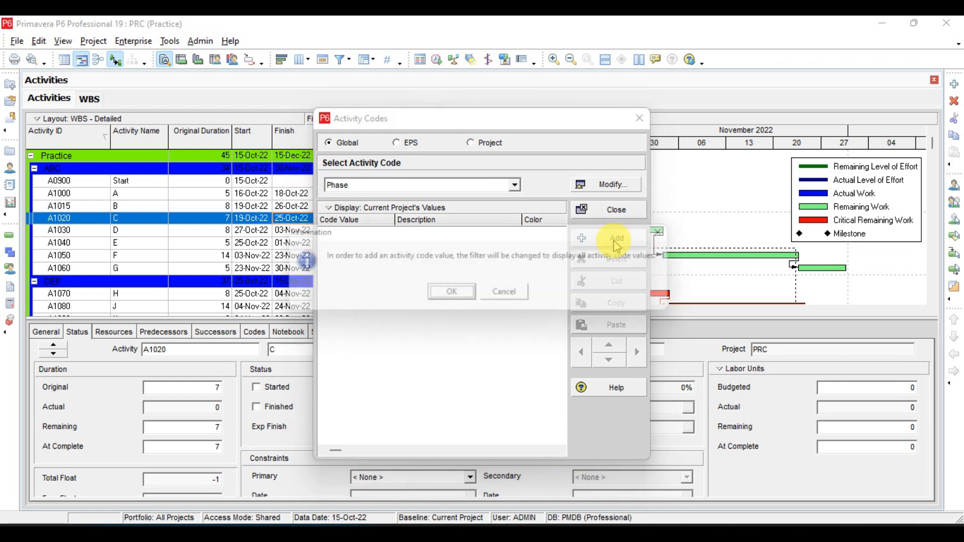
# Add code value P-1 with description Phase-01 to the global Phase activity code
pyautogui.click(450, 297)
pyautogui.click(378, 235)
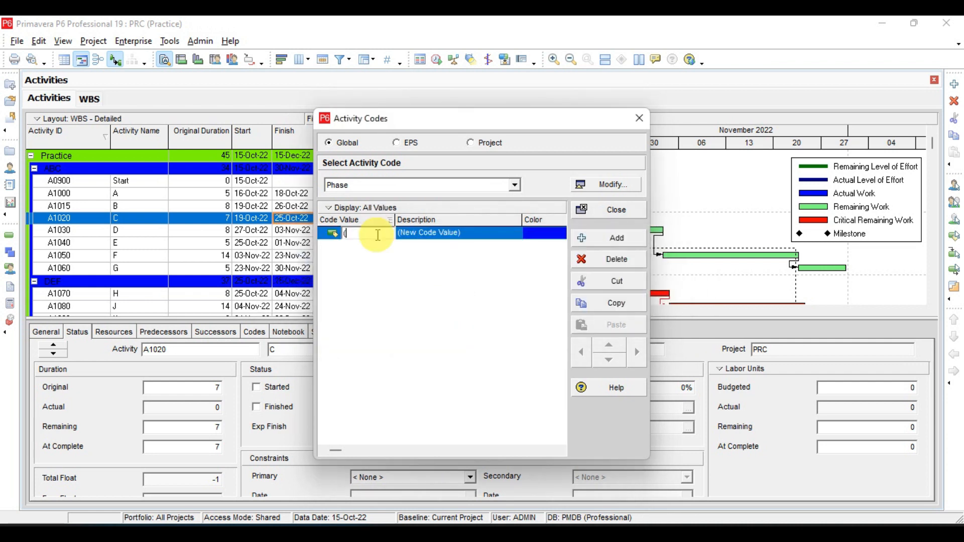
pyautogui.write('P-1')
pyautogui.click(376, 235)
pyautogui.click(458, 232)
pyautogui.write('Phase-01')
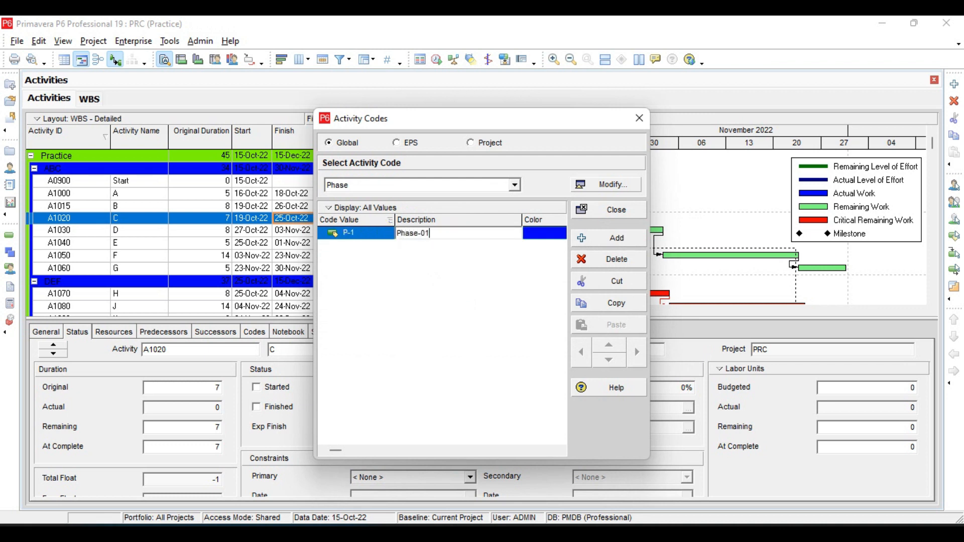
pyautogui.click(461, 236)
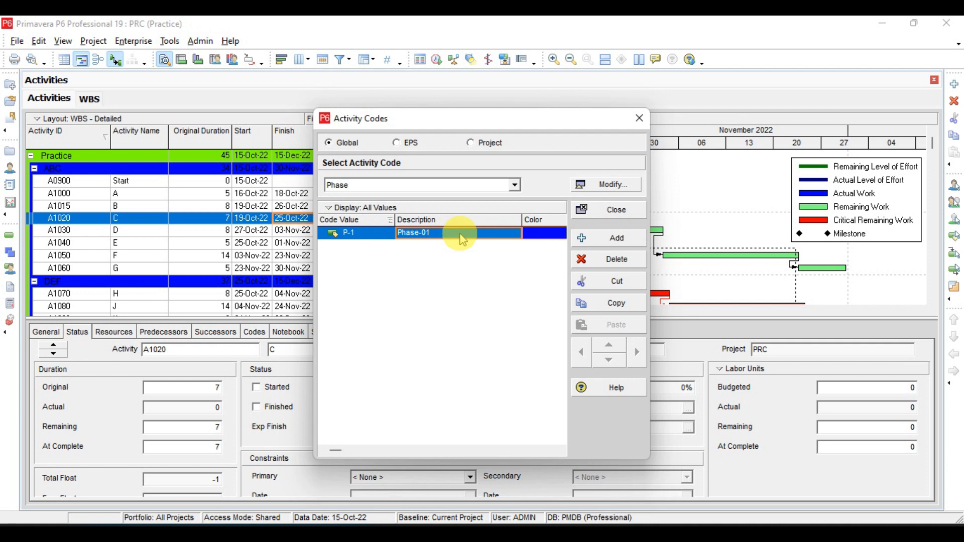
# Duplicate code value P-1 as P-2 with description Phase-02, and move it to the same level as P-1
pyautogui.click(608, 304)
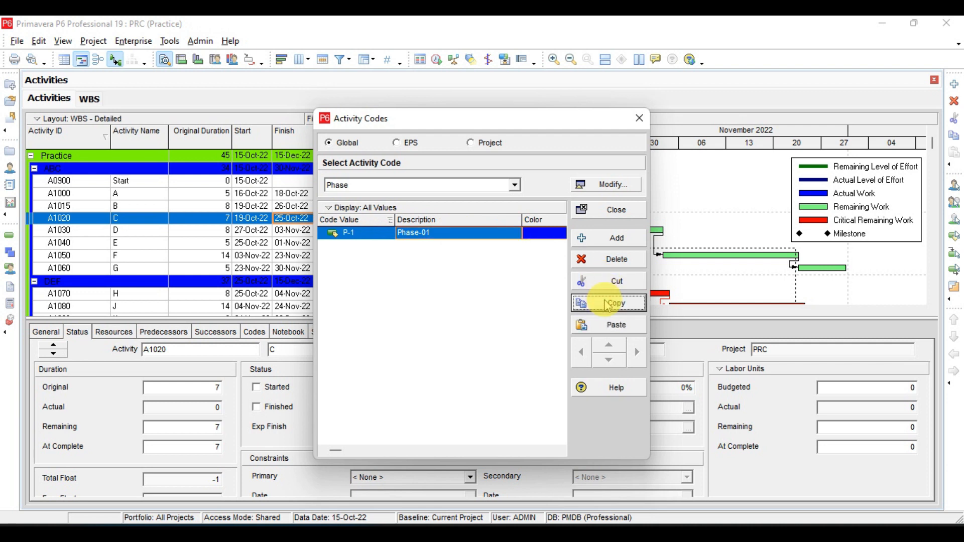
pyautogui.click(607, 325)
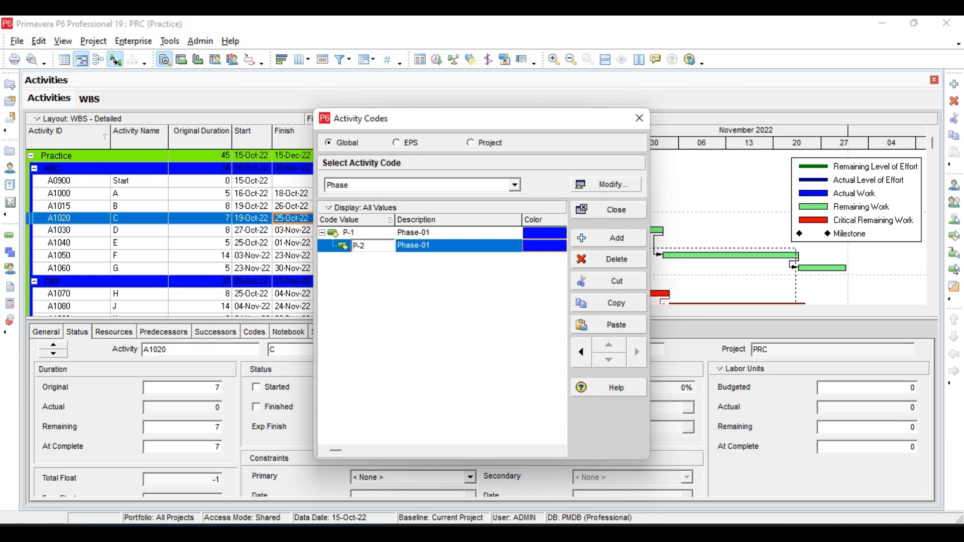
pyautogui.write('2')
pyautogui.click(385, 246)
pyautogui.click(445, 245)
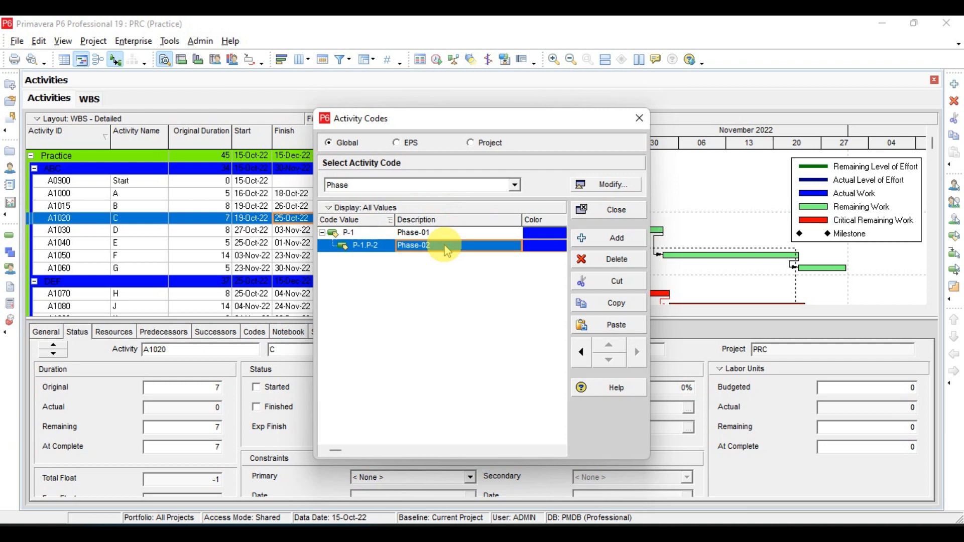
pyautogui.click(584, 352)
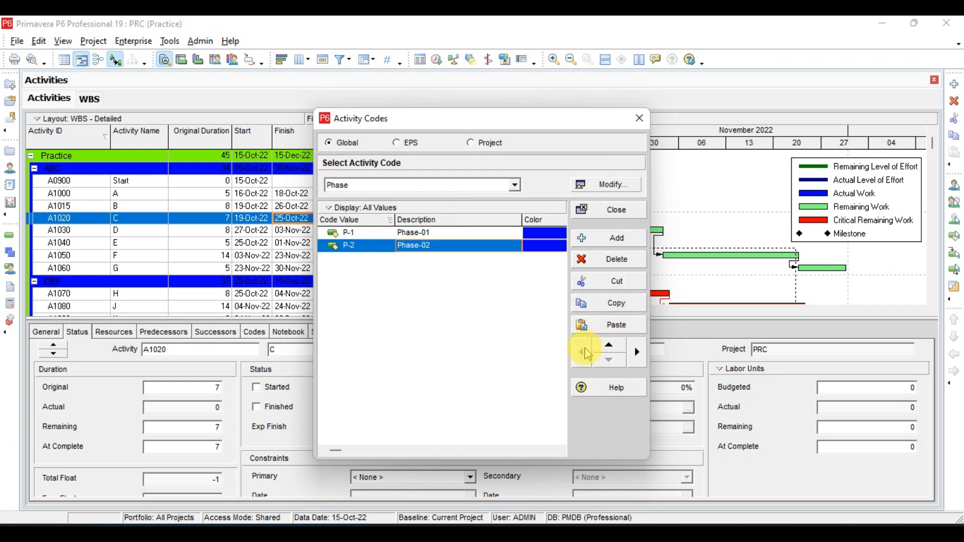
# Add a third Phase code value, P-3, with description Phase-03
pyautogui.click(624, 239)
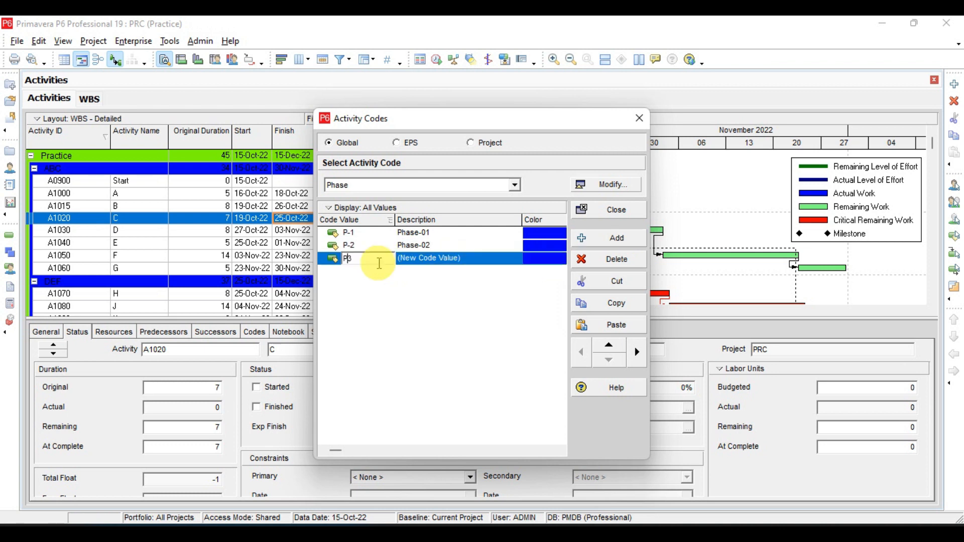
pyautogui.press('BackSpace')
pyautogui.write('-3')
pyautogui.press('Return')
pyautogui.press('Right')
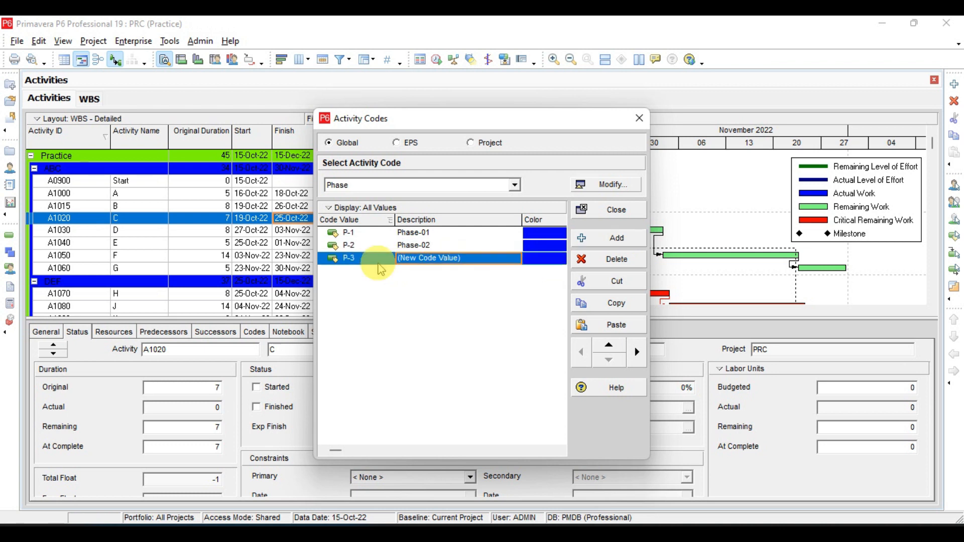
pyautogui.write('Phase-03')
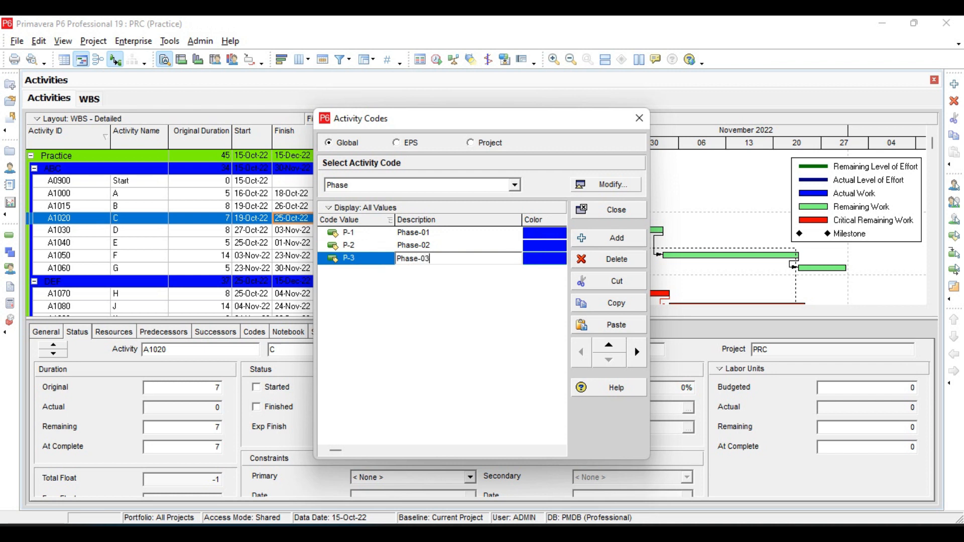
pyautogui.click(380, 267)
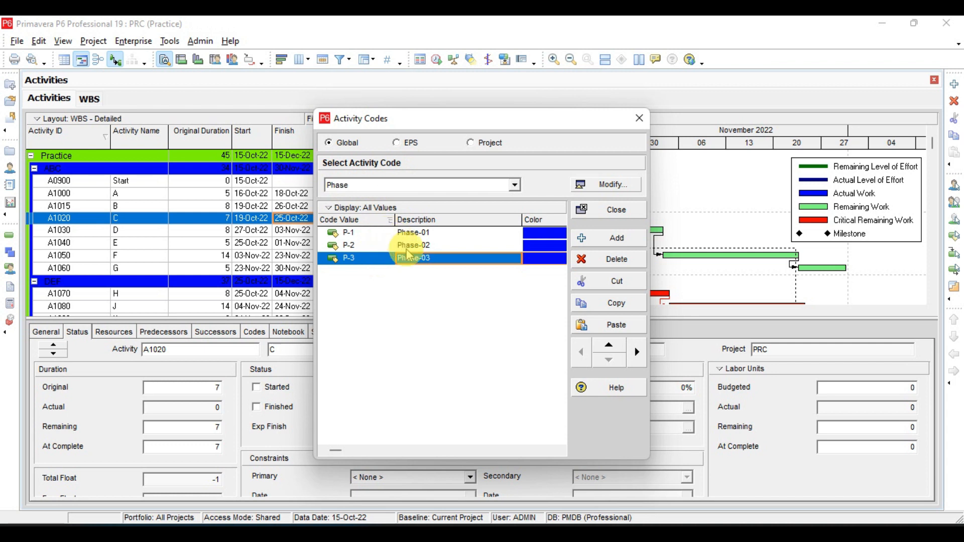
# Set the colour of code values P-1, P-2 and P-3 to green and close the activity code definitions
pyautogui.click(536, 237)
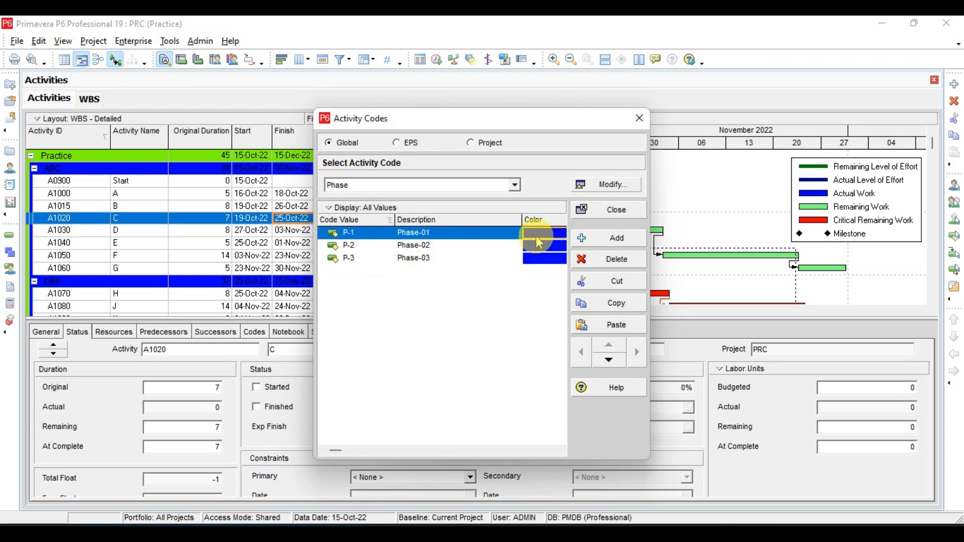
pyautogui.click(536, 237)
pyautogui.click(461, 196)
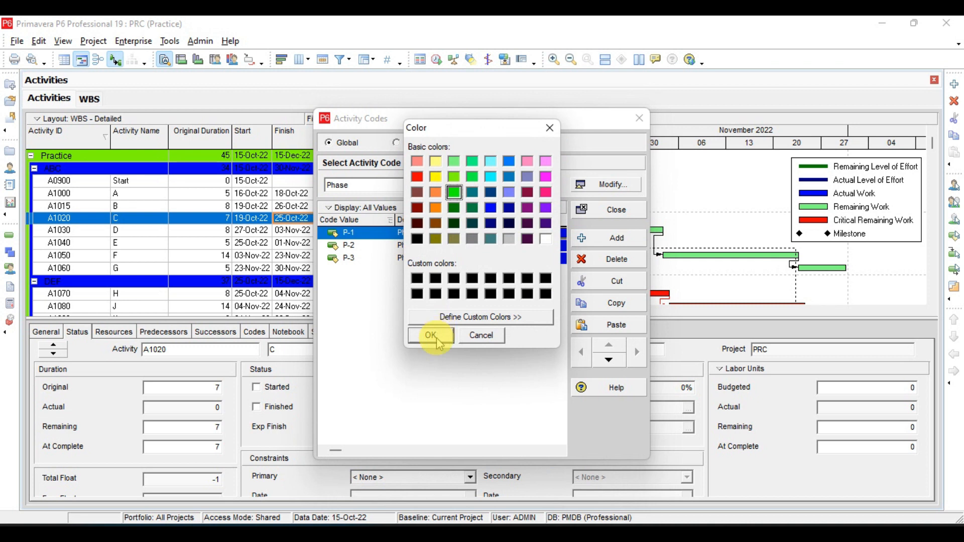
pyautogui.click(431, 334)
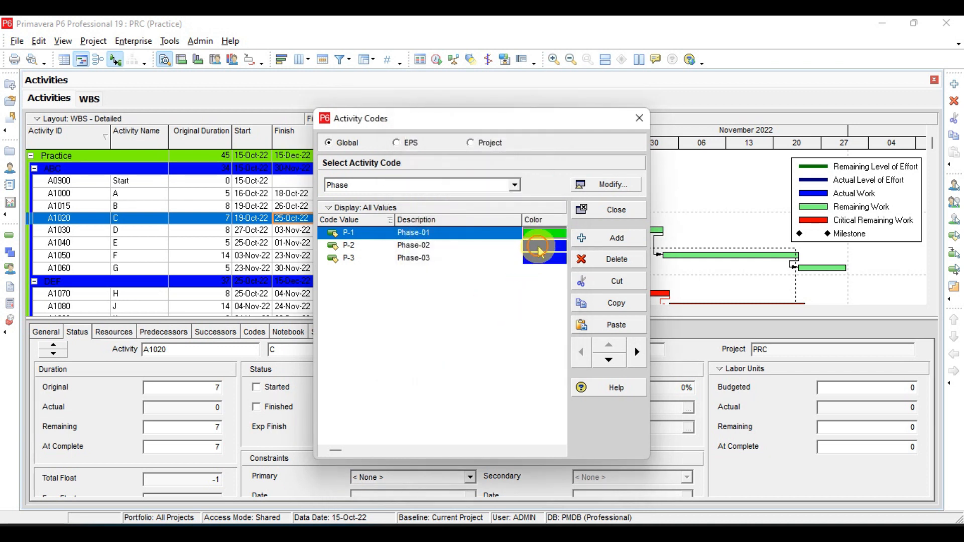
pyautogui.doubleClick(537, 245)
pyautogui.click(454, 196)
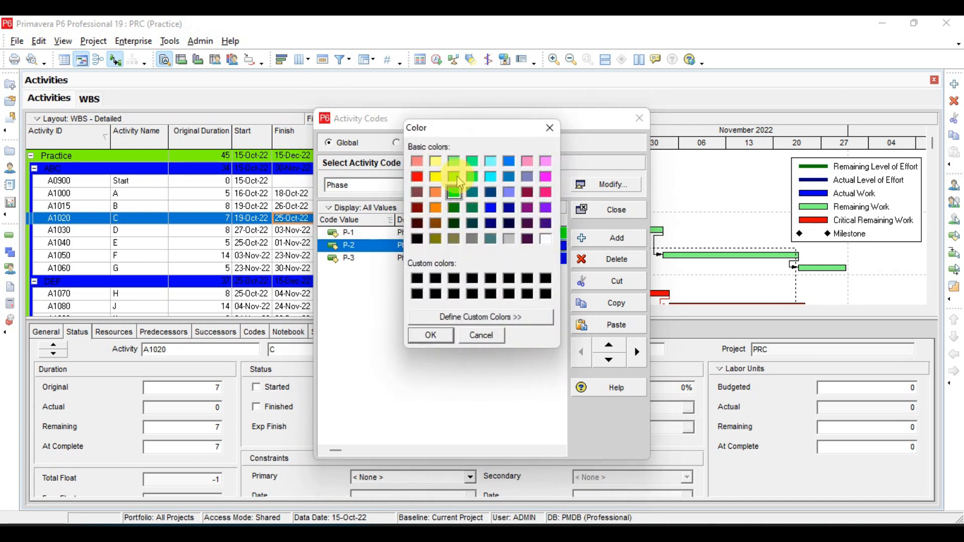
pyautogui.click(430, 335)
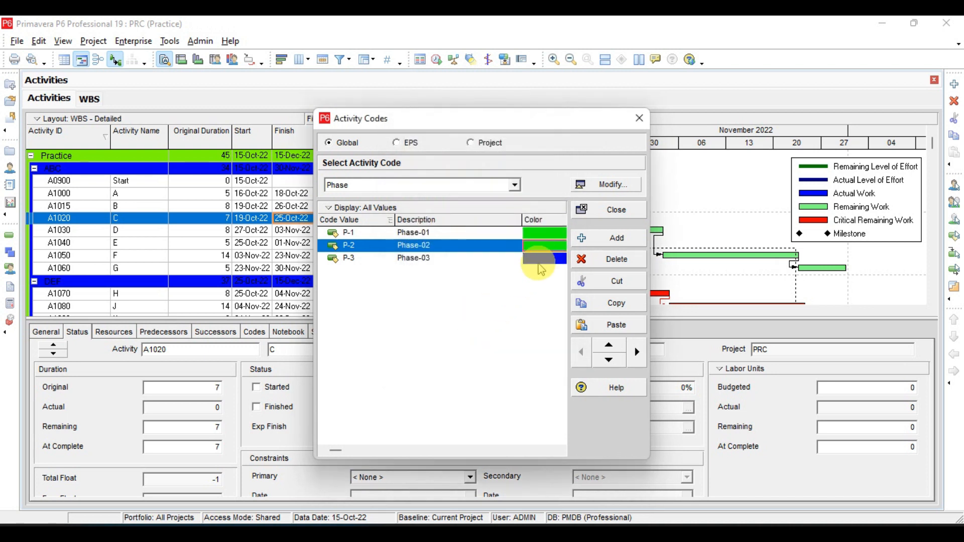
pyautogui.doubleClick(537, 258)
pyautogui.click(454, 196)
pyautogui.click(431, 335)
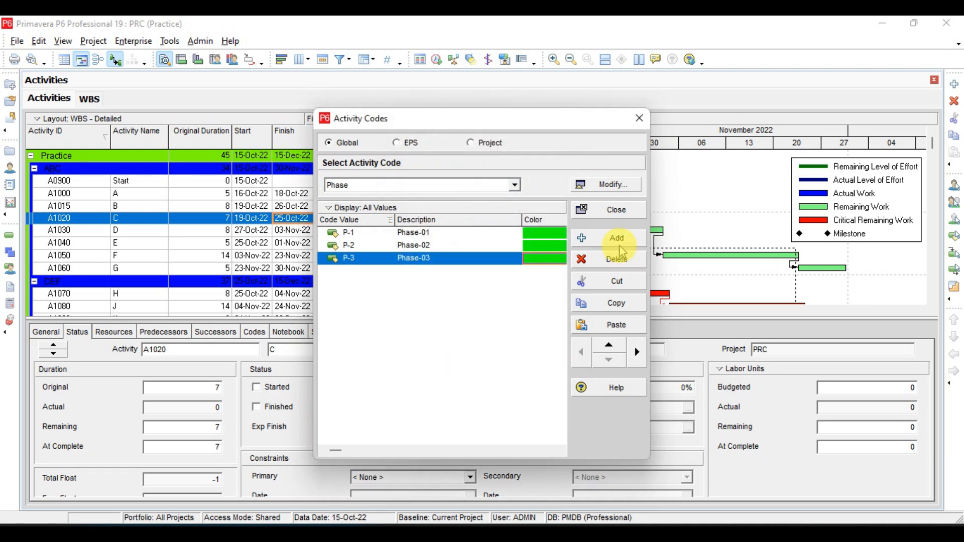
pyautogui.click(619, 210)
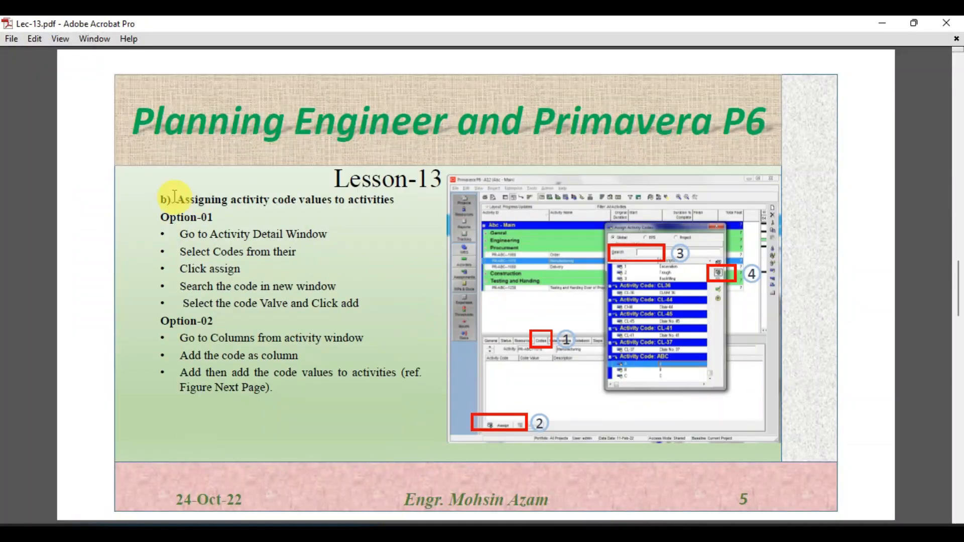
# Return from the lesson PDF to Primavera P6 and assign the Phase code value P-1 to activity A1000
pyautogui.click(658, 477)
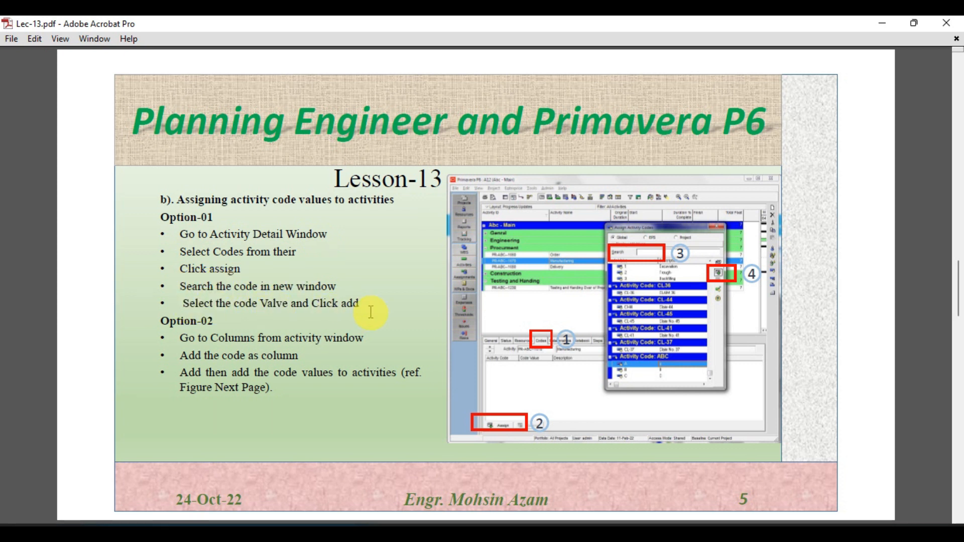
pyautogui.click(607, 536)
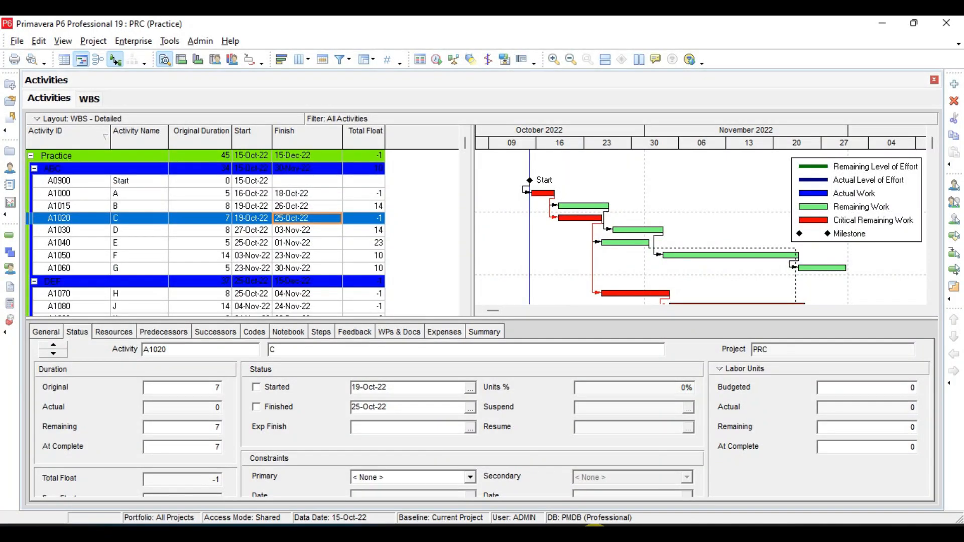
pyautogui.click(245, 195)
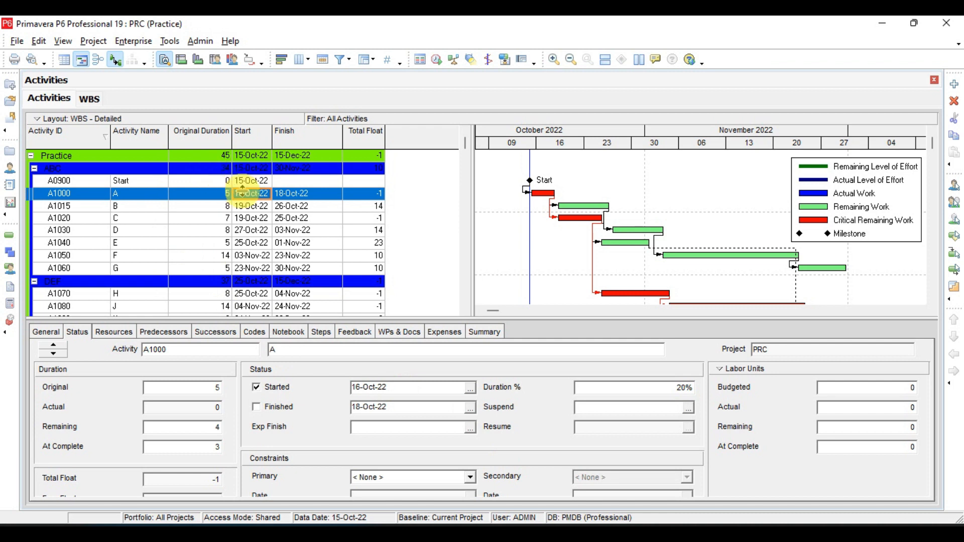
pyautogui.click(255, 335)
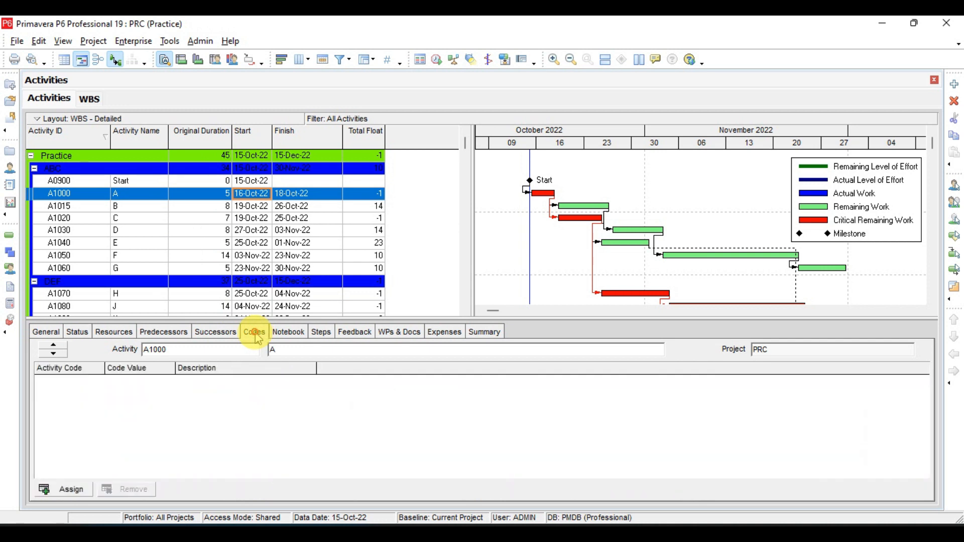
pyautogui.click(70, 490)
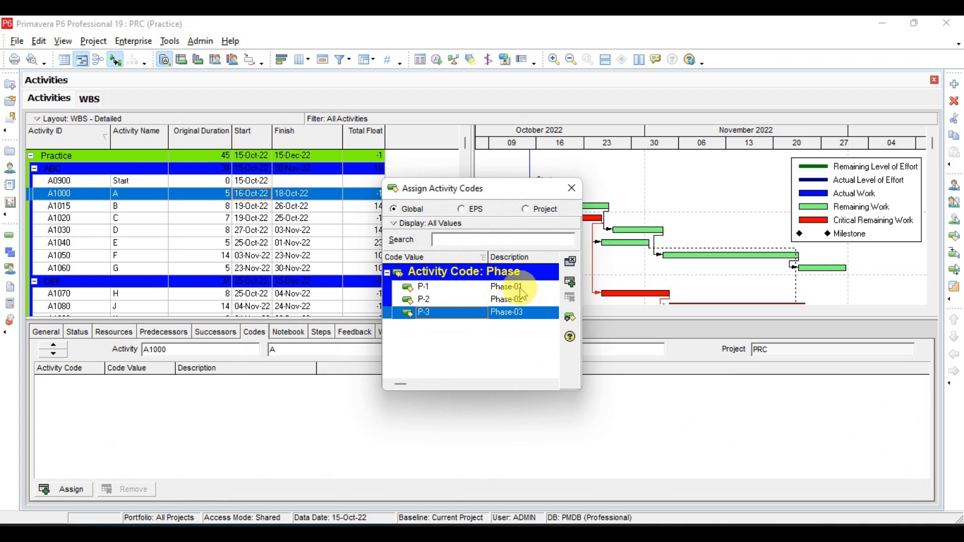
pyautogui.click(520, 289)
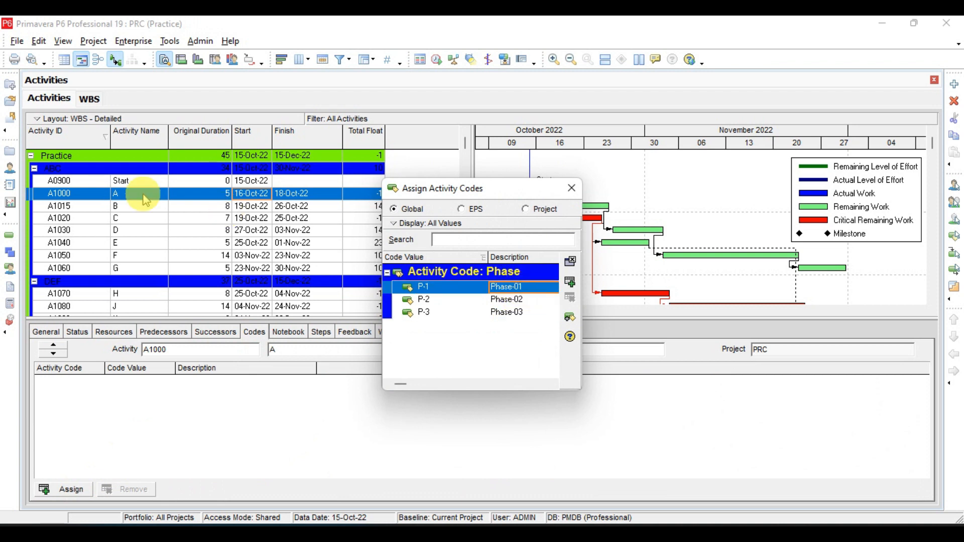
pyautogui.click(568, 287)
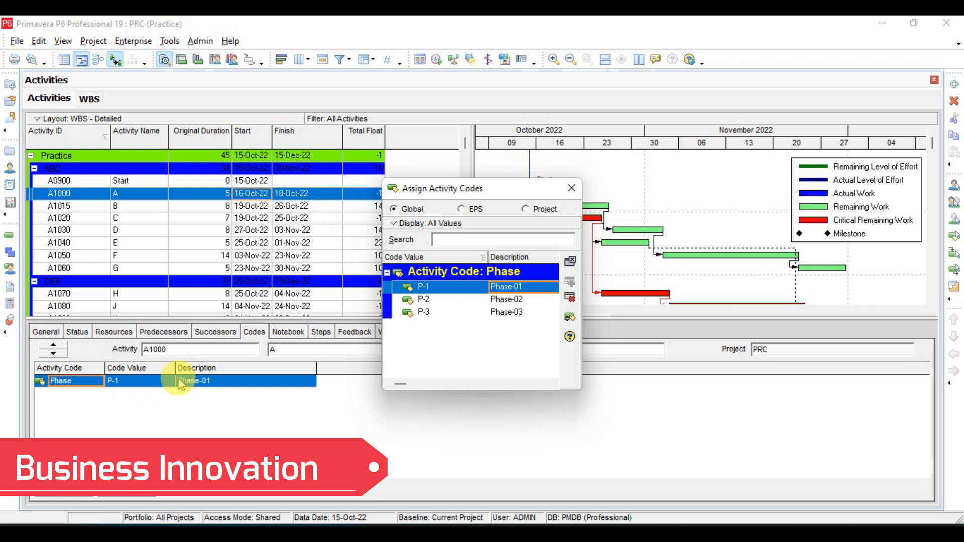
# Assign the Phase code value P-1 to activities A1015 and A1020, and finish assigning codes
pyautogui.click(189, 209)
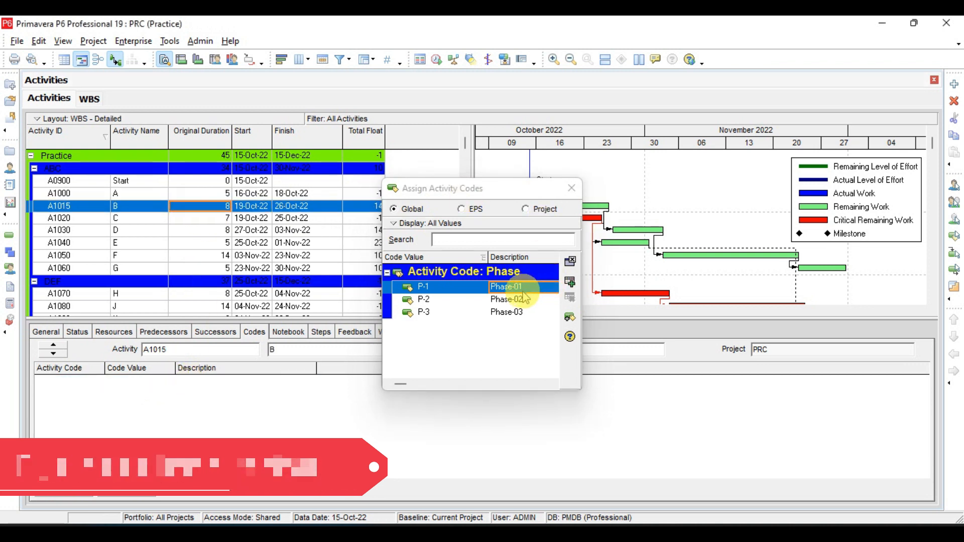
pyautogui.click(572, 286)
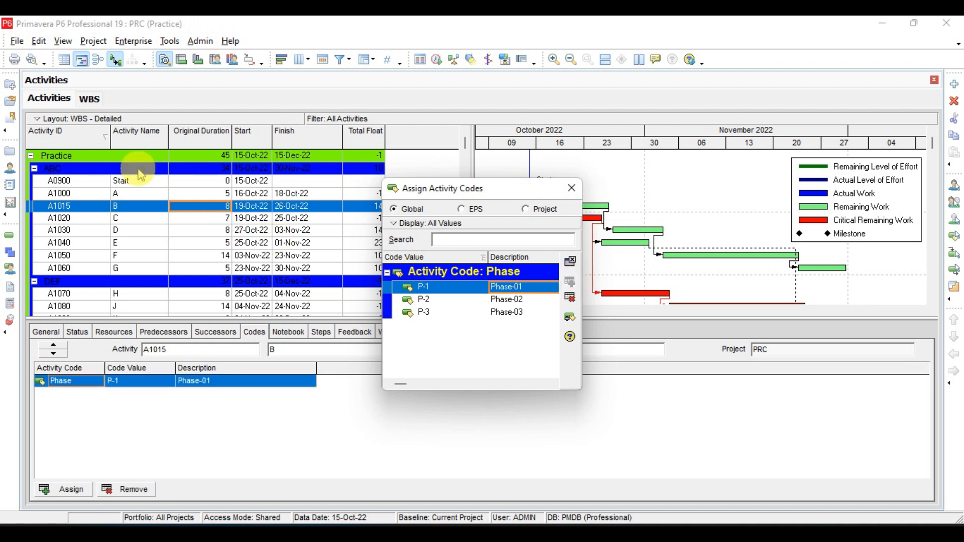
pyautogui.click(129, 218)
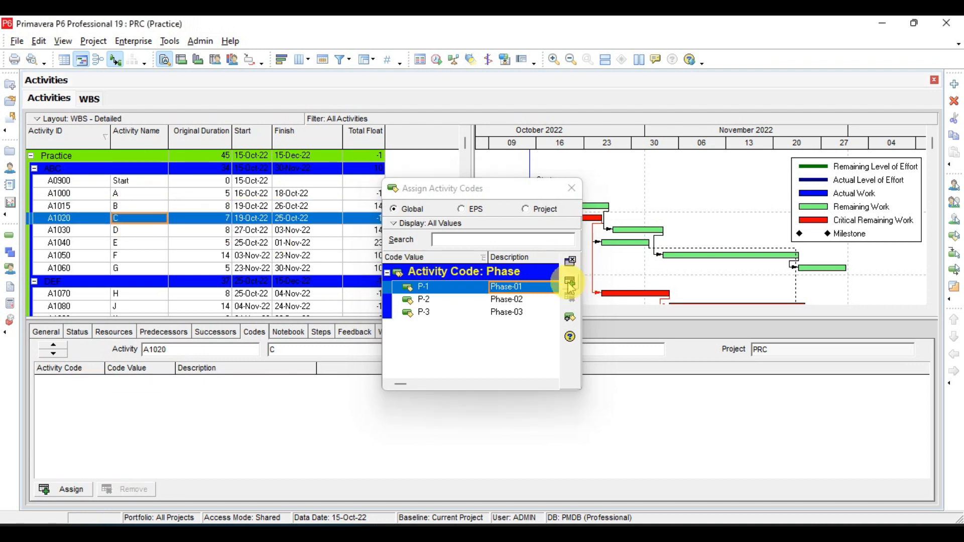
pyautogui.click(569, 282)
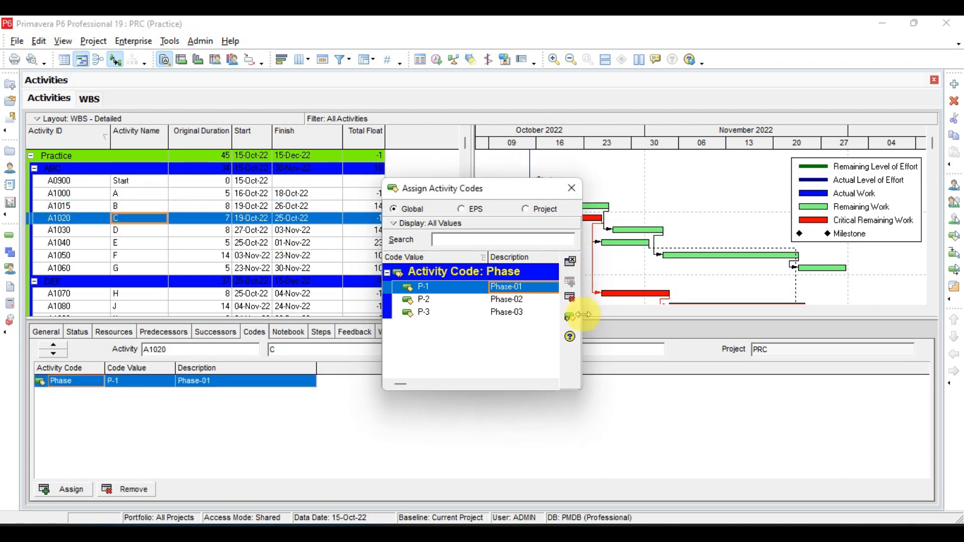
pyautogui.click(571, 262)
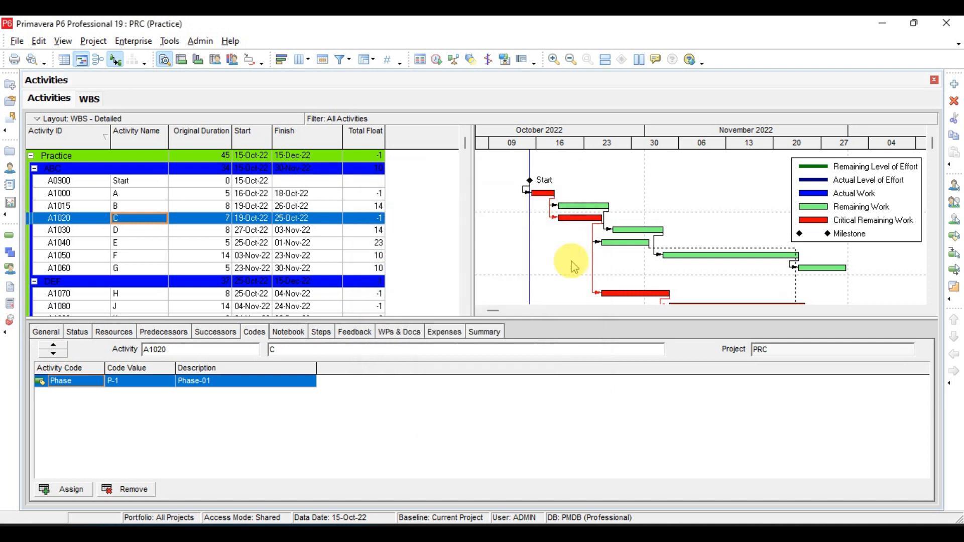
# Check the assigned activity codes of the activities from A1000 down to A1030
pyautogui.click(292, 194)
pyautogui.press('Down')
pyautogui.press('Down')
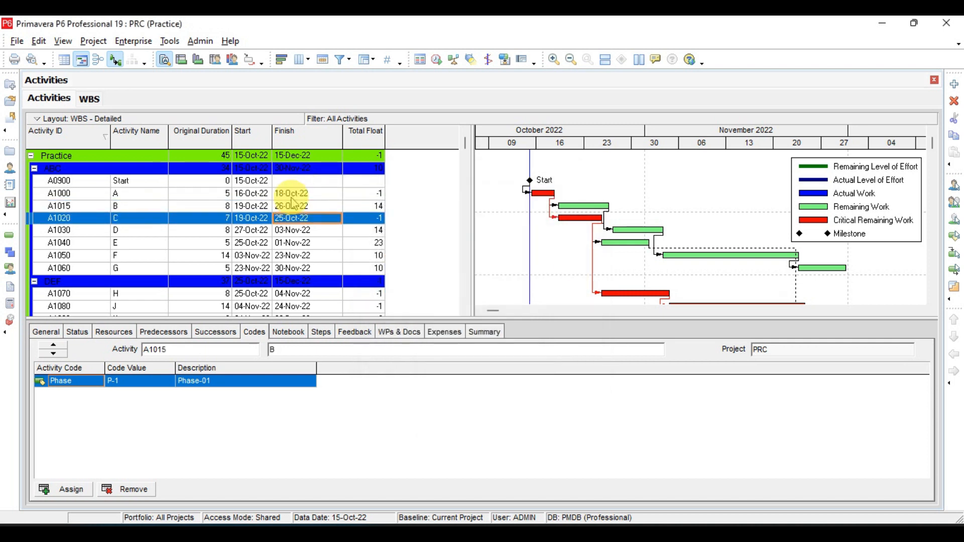
pyautogui.press('Down')
pyautogui.press('Down')
pyautogui.press('Up')
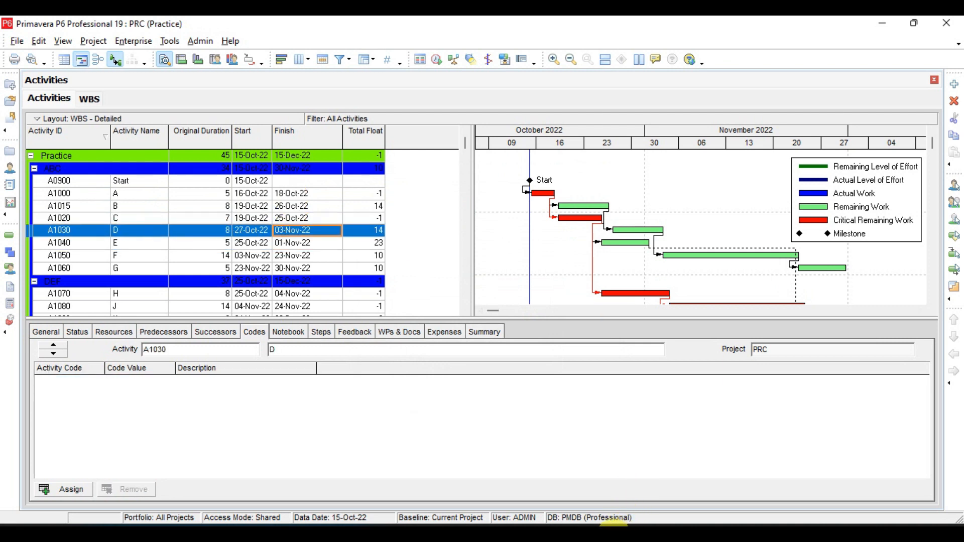
# Consult the lesson PDF on assigning activity code values through a table column and return to Primavera P6
pyautogui.click(643, 525)
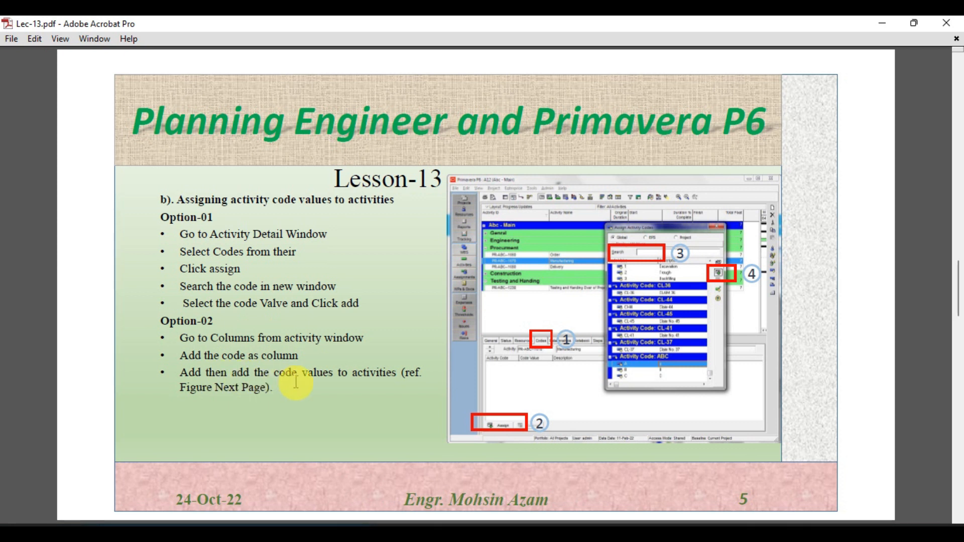
pyautogui.scroll(-1, 274, 390)
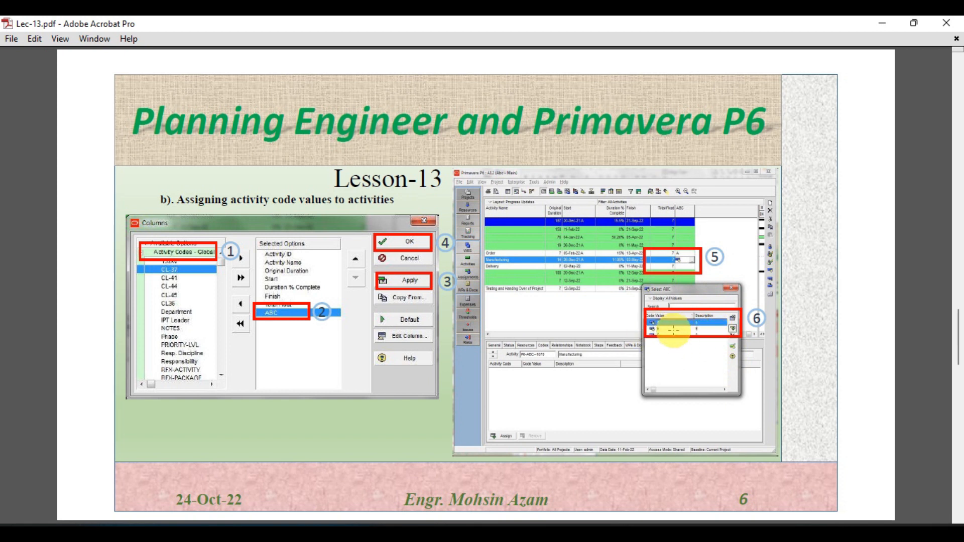
pyautogui.hotkey('alt', 'Tab')
# Add the global activity code Phase as a column after Total Float in the activity table
pyautogui.rightClick(402, 187)
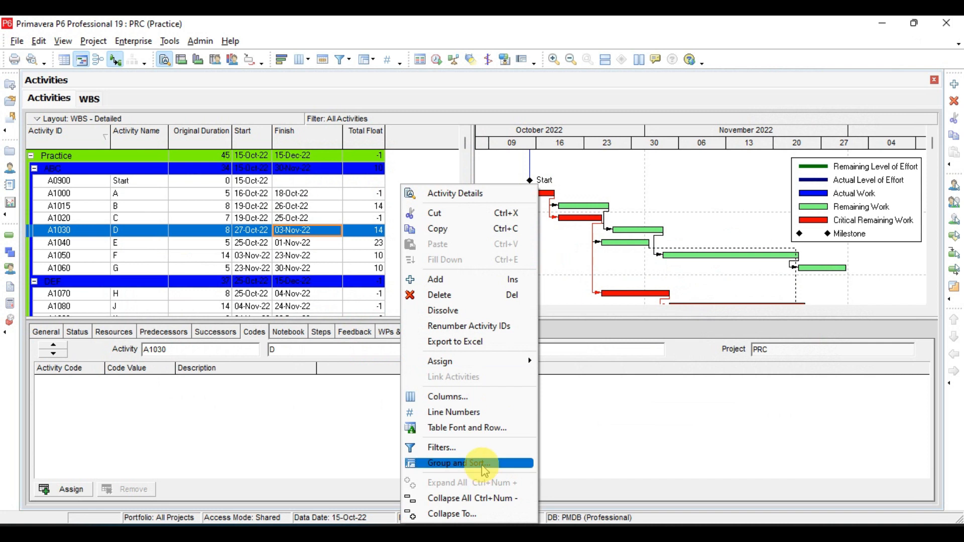
pyautogui.click(449, 397)
pyautogui.click(360, 241)
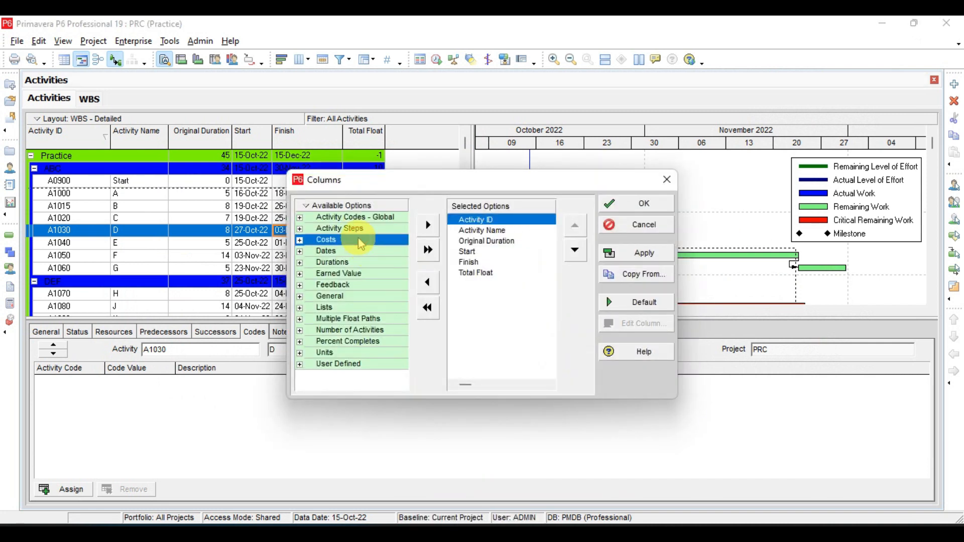
pyautogui.click(354, 217)
pyautogui.doubleClick(352, 217)
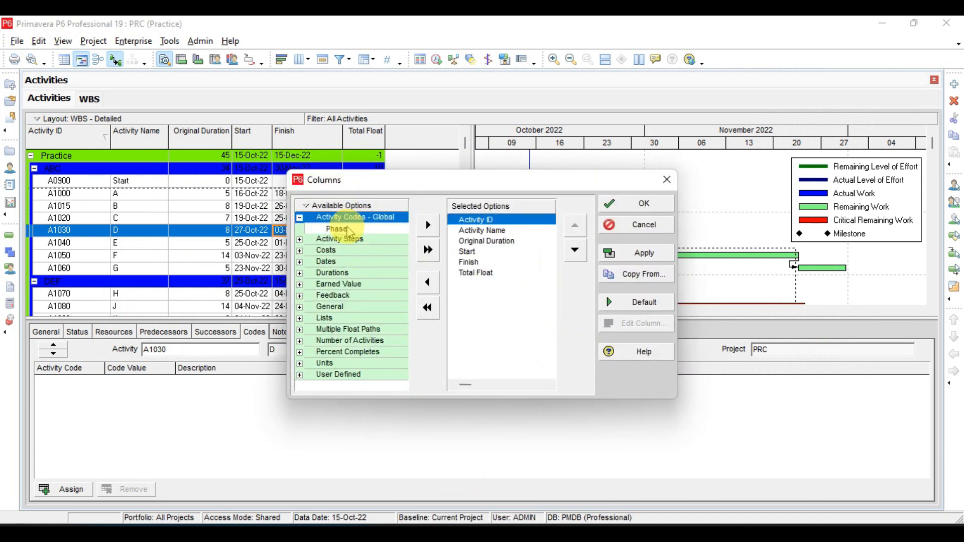
pyautogui.click(350, 229)
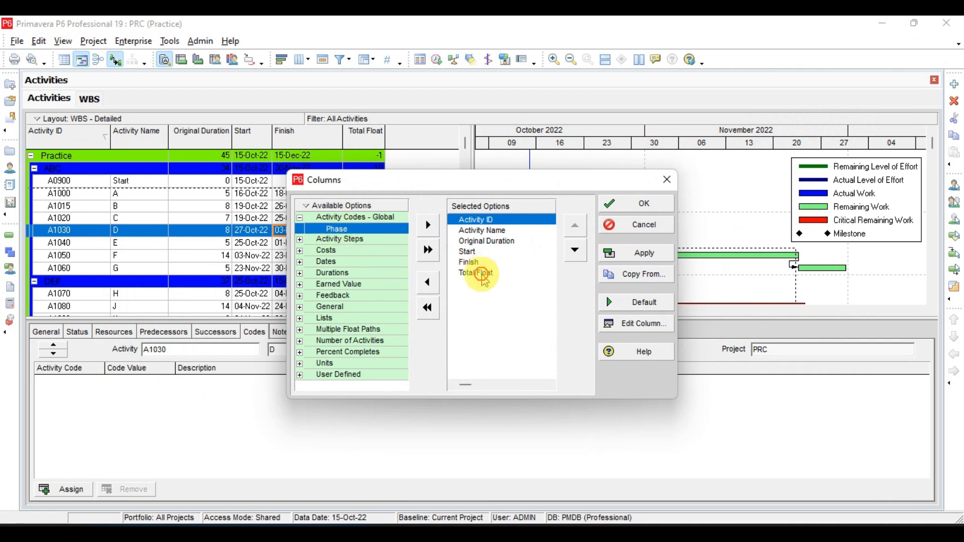
pyautogui.click(474, 273)
pyautogui.click(428, 225)
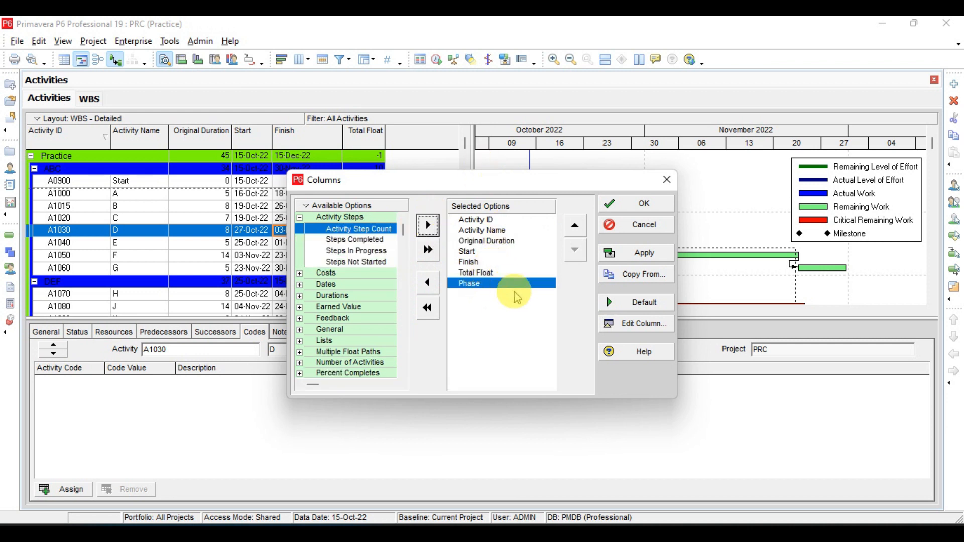
pyautogui.click(646, 257)
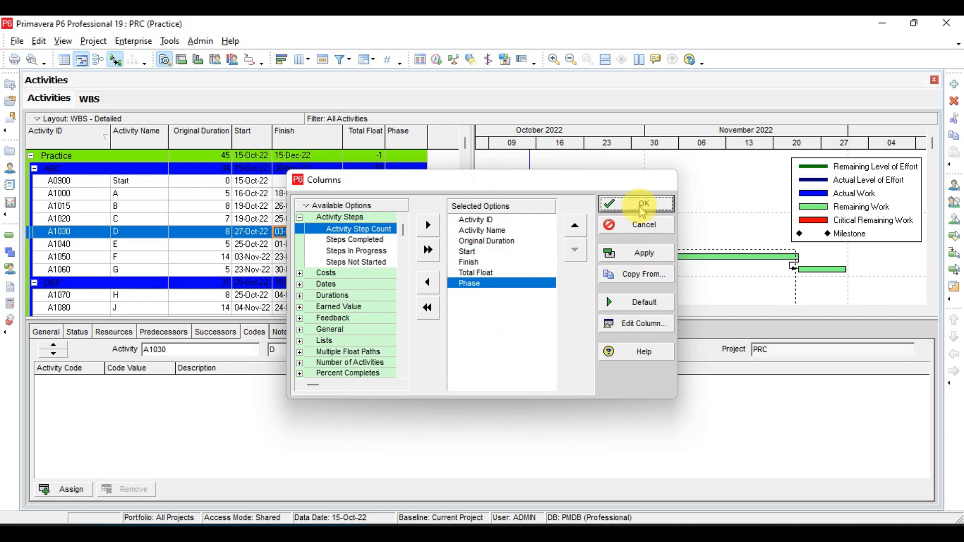
pyautogui.click(638, 204)
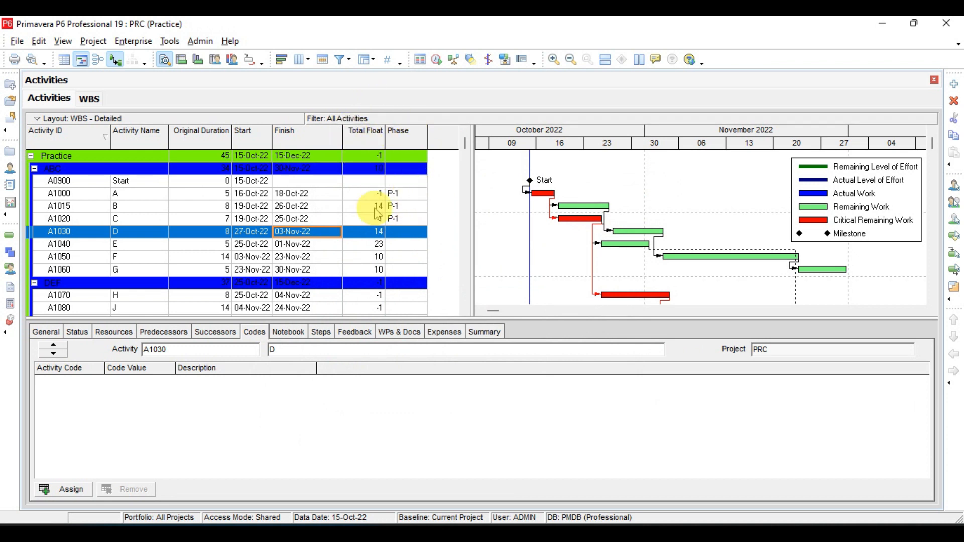
# Assign the code value P-1 to activity A1030 in the Phase column
pyautogui.click(404, 233)
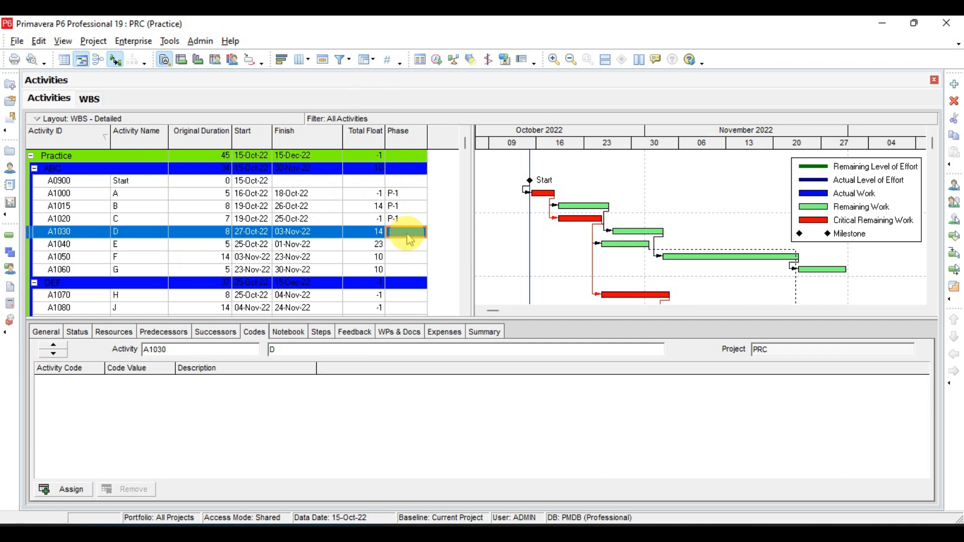
pyautogui.click(409, 240)
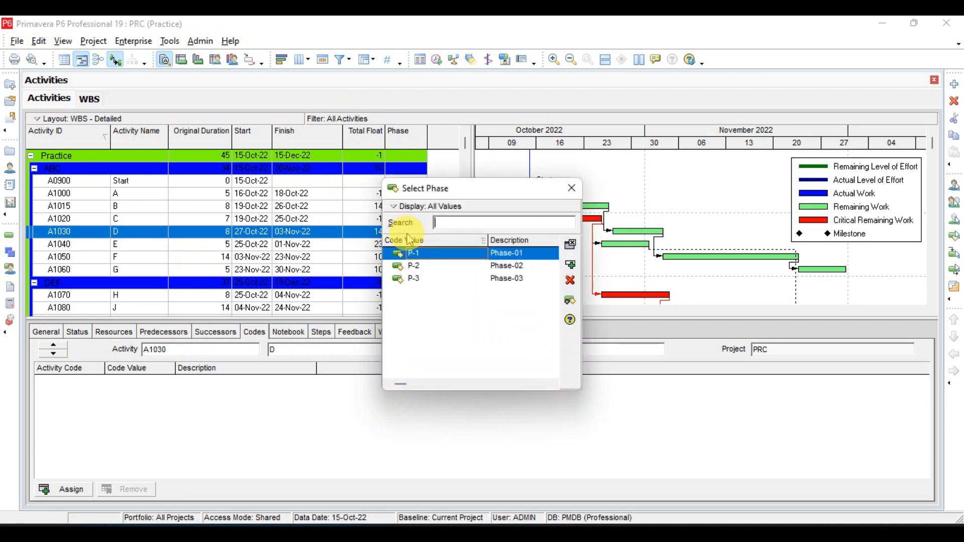
pyautogui.click(509, 256)
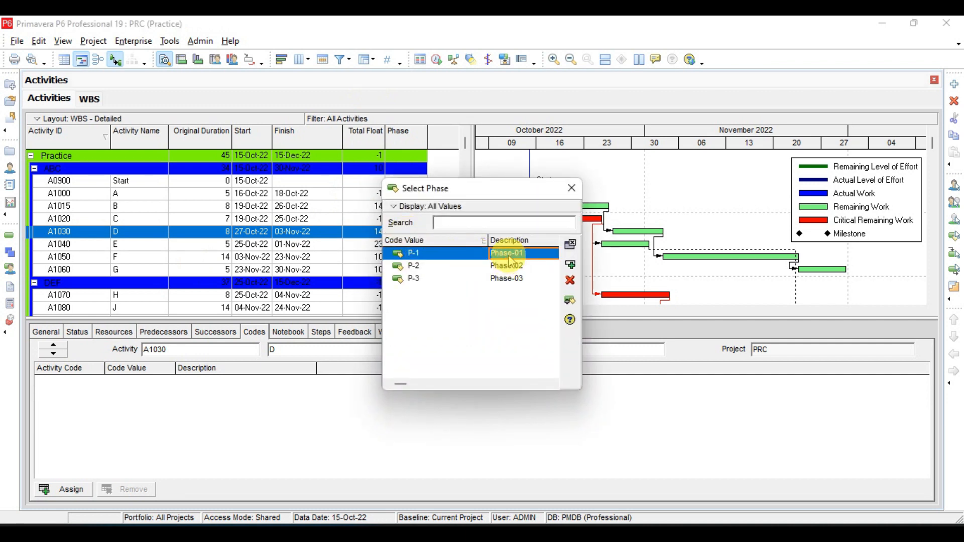
pyautogui.doubleClick(509, 256)
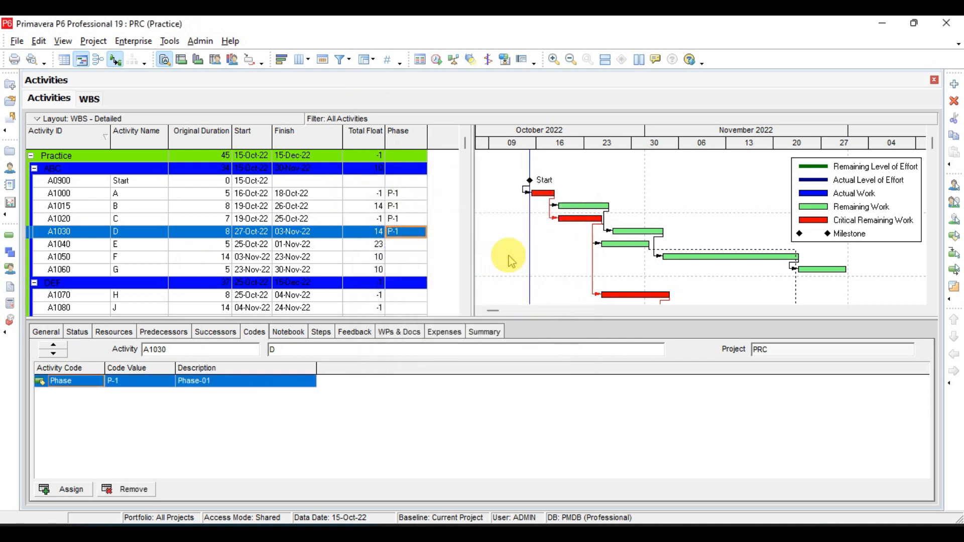
# Assign the Phase value P-2 to activity A1040 and fill it down through activity A1080
pyautogui.click(409, 249)
pyautogui.click(409, 250)
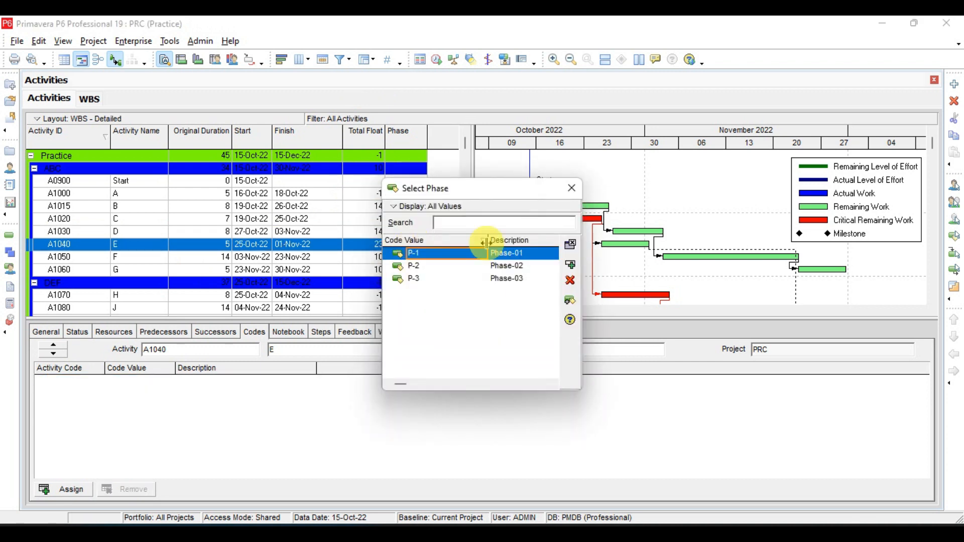
pyautogui.click(511, 267)
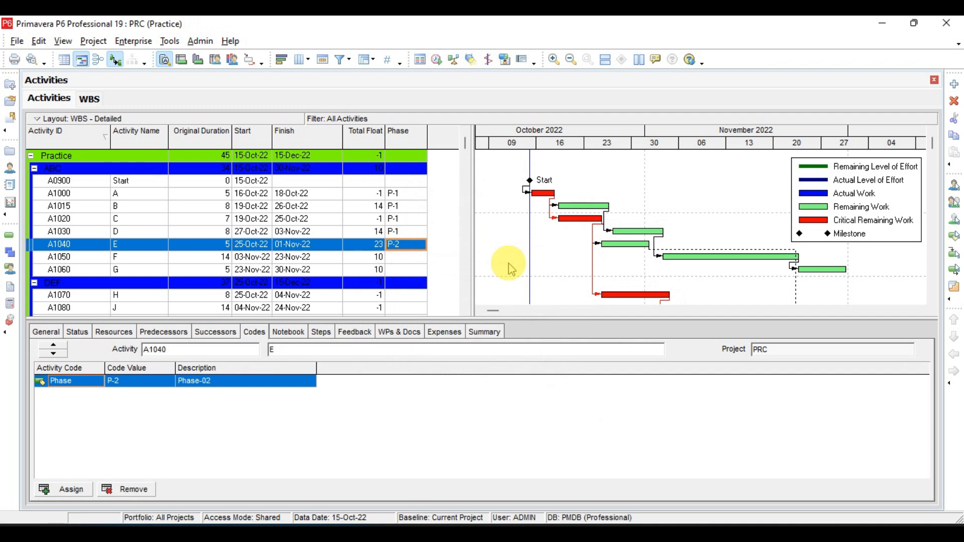
pyautogui.hotkey('shift', 'Down')
pyautogui.hotkey('shift', 'Down')
pyautogui.hotkey('shift', 'Down')
pyautogui.hotkey('shift', 'Down')
pyautogui.hotkey('shift', 'Down')
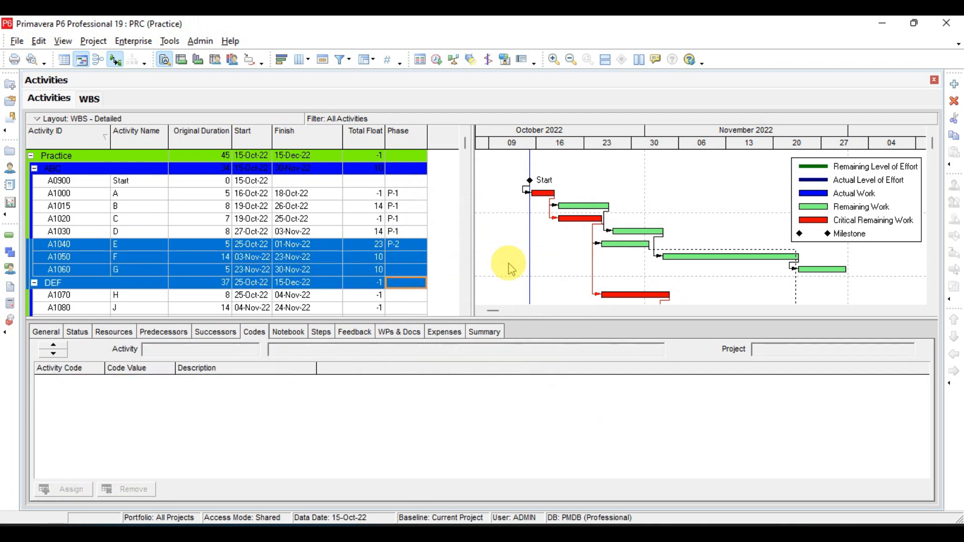
pyautogui.hotkey('ctrl', 'd')
# Assign the Phase value P-3 to activity A1090 and fill it down to activity A1100
pyautogui.press('Down')
pyautogui.press('Down')
pyautogui.press('Up')
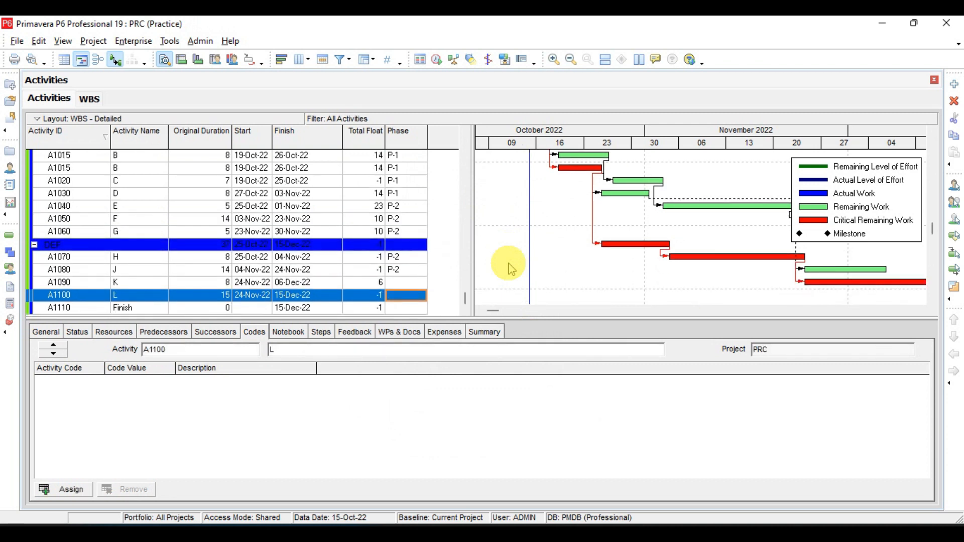
pyautogui.doubleClick(418, 285)
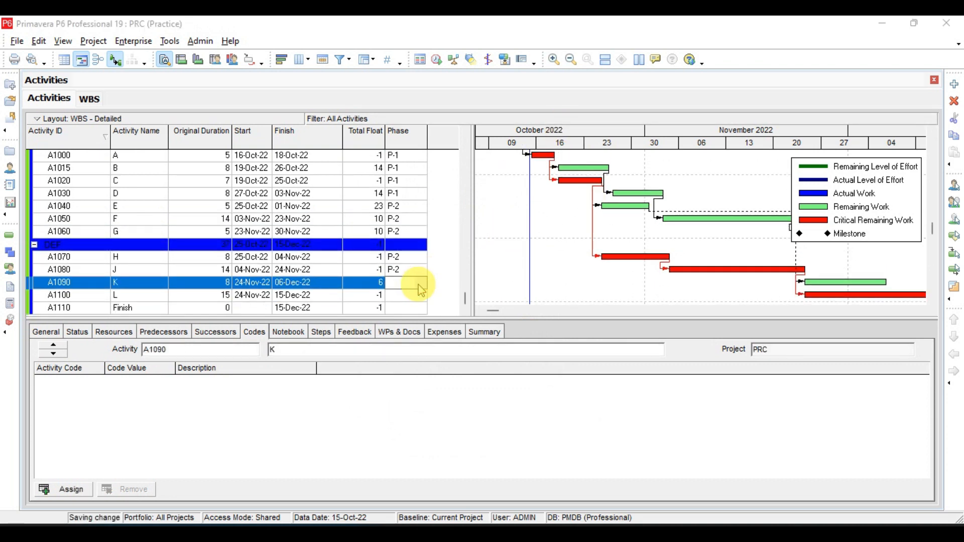
pyautogui.doubleClick(418, 284)
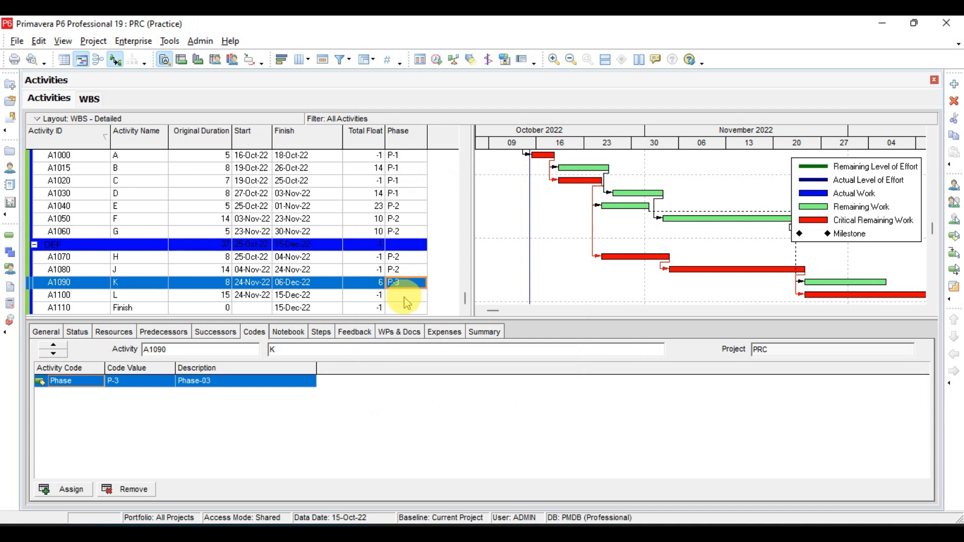
pyautogui.keyDown('shift'); pyautogui.click(405, 298); pyautogui.keyUp('shift')
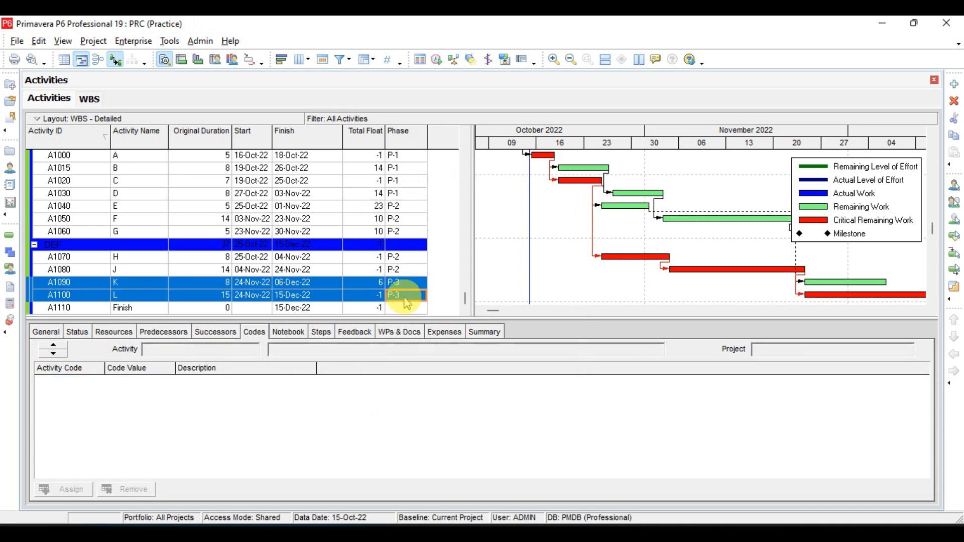
# Assign the Phase value P-3 to the Finish milestone A1110
pyautogui.click(407, 304)
pyautogui.click(406, 282)
pyautogui.doubleClick(495, 279)
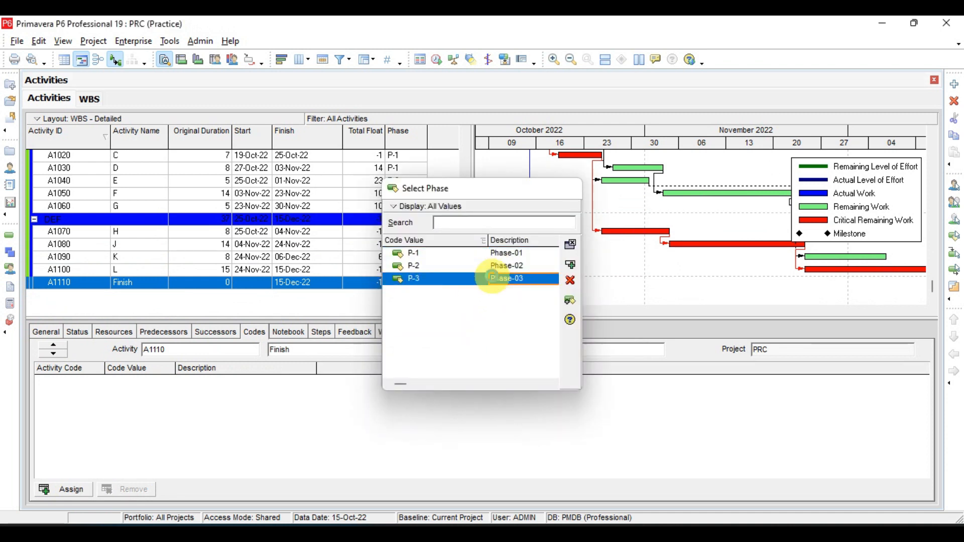
# Go back to the start of the activity table and assign the Phase value P-1 to the Start milestone A0900
pyautogui.press('Up')
pyautogui.press('Up')
pyautogui.press('Up')
pyautogui.press('Up')
pyautogui.press('Up')
pyautogui.press('Up')
pyautogui.press('Up')
pyautogui.press('Up')
pyautogui.press('Up')
pyautogui.press('Up')
pyautogui.press('Up')
pyautogui.press('Up')
pyautogui.press('Up')
pyautogui.press('Up')
pyautogui.press('Up')
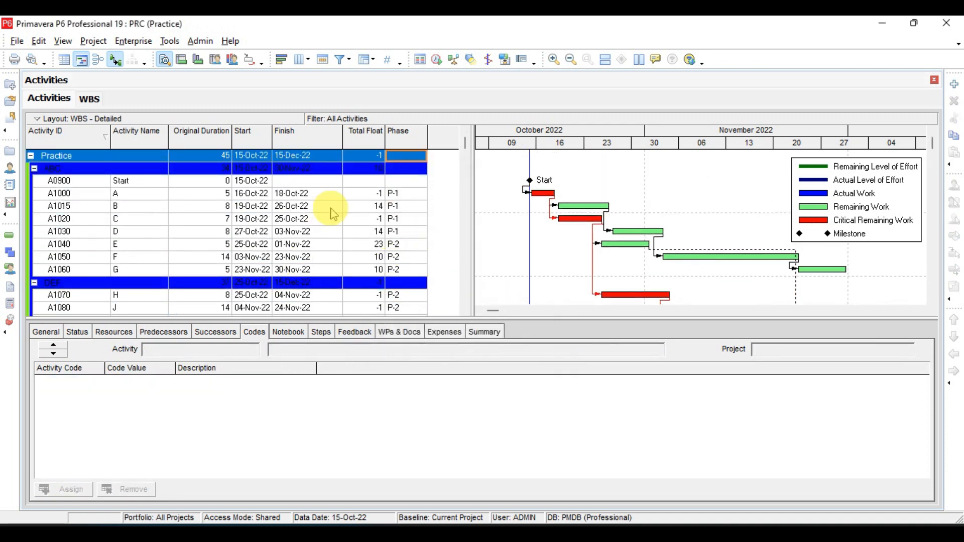
pyautogui.click(413, 182)
pyautogui.click(414, 184)
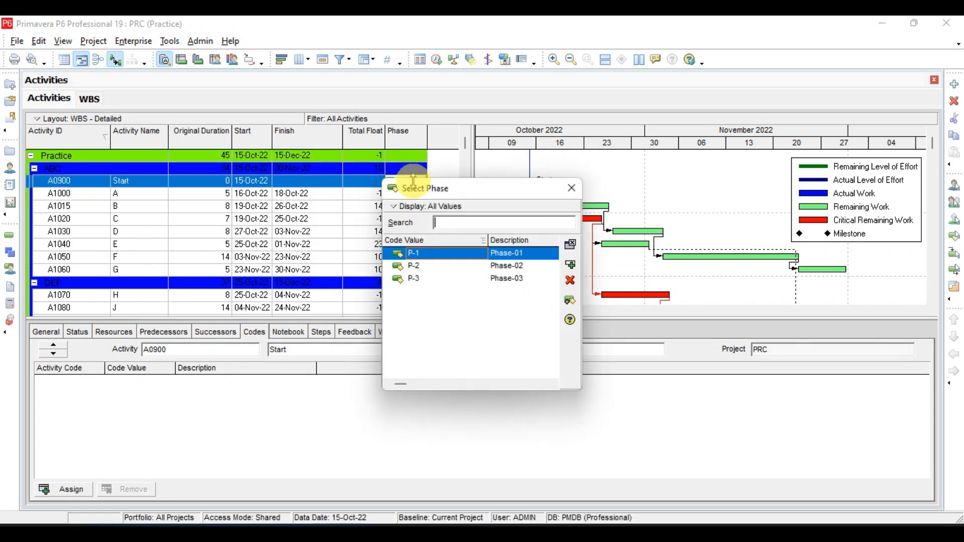
pyautogui.doubleClick(497, 255)
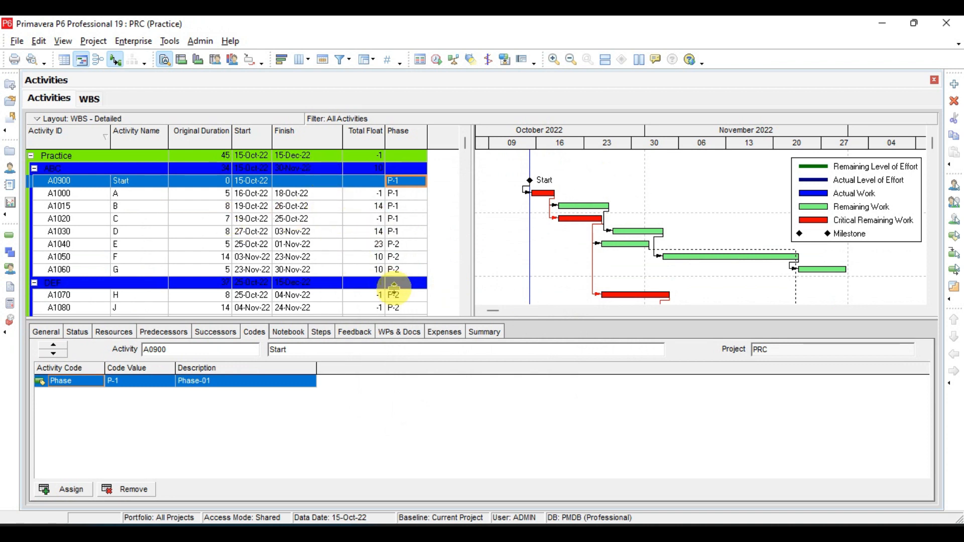
# Consult the lesson PDF page on activity codes in Group and Sort, and examine the current WBS grouping in Primavera P6
pyautogui.click(655, 524)
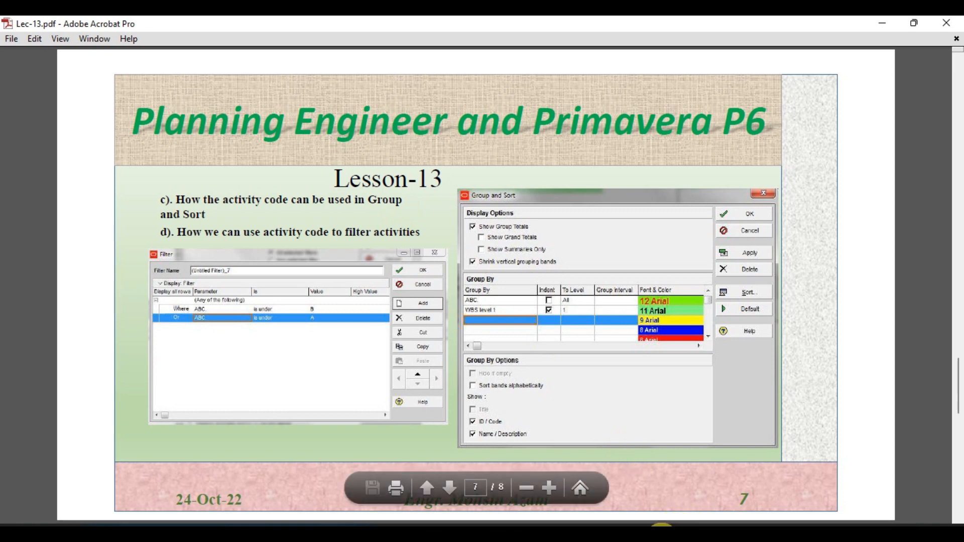
pyautogui.click(659, 537)
pyautogui.click(208, 197)
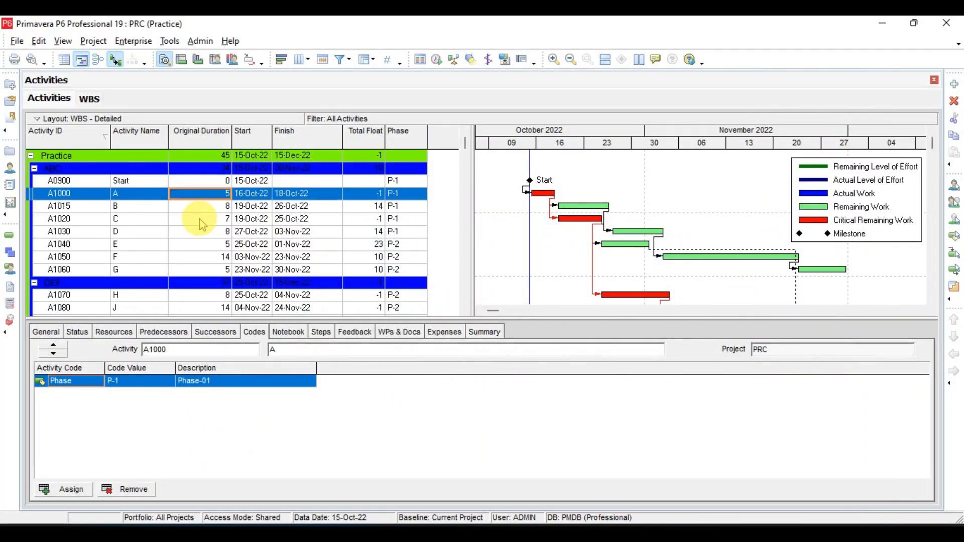
pyautogui.click(200, 219)
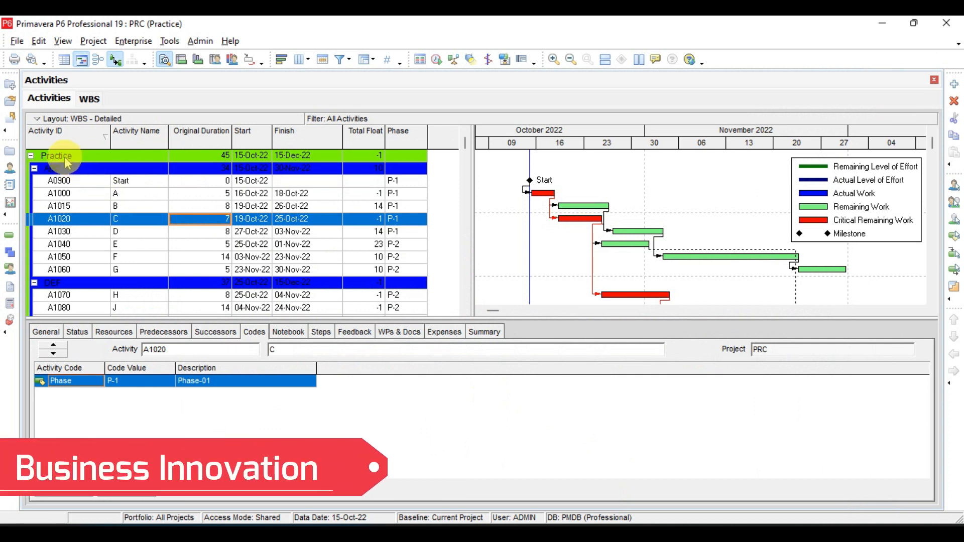
pyautogui.click(61, 169)
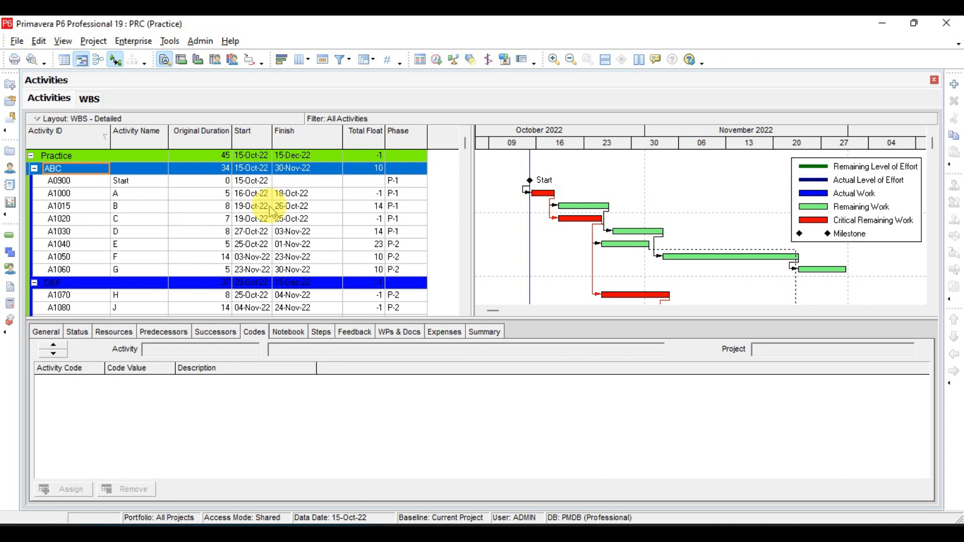
# Group the activities by the Phase activity code instead of WBS and look through the resulting phase bands
pyautogui.rightClick(164, 195)
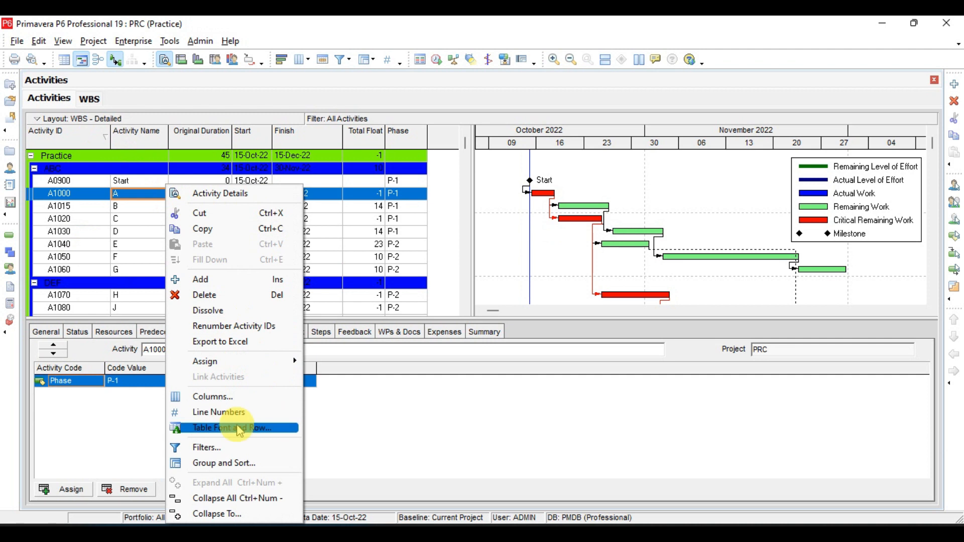
pyautogui.click(223, 463)
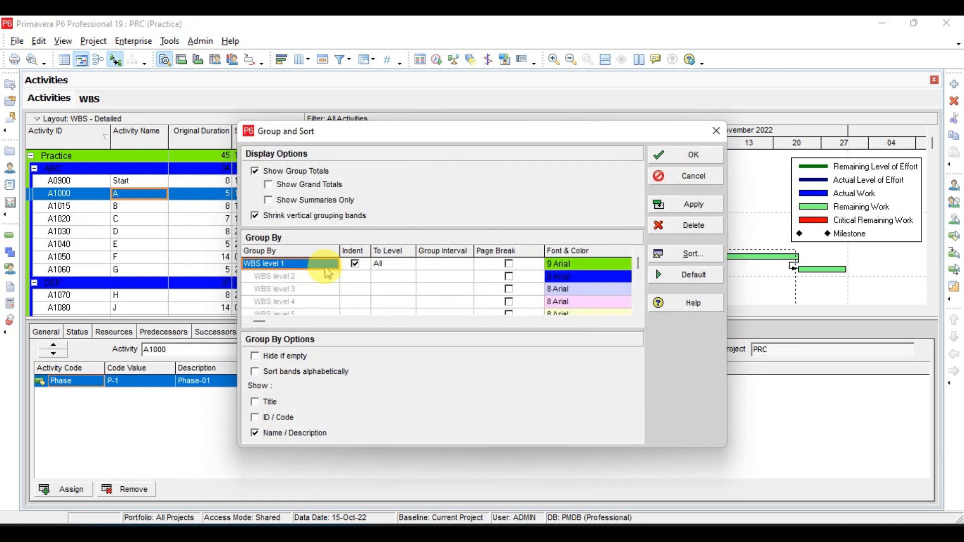
pyautogui.click(289, 266)
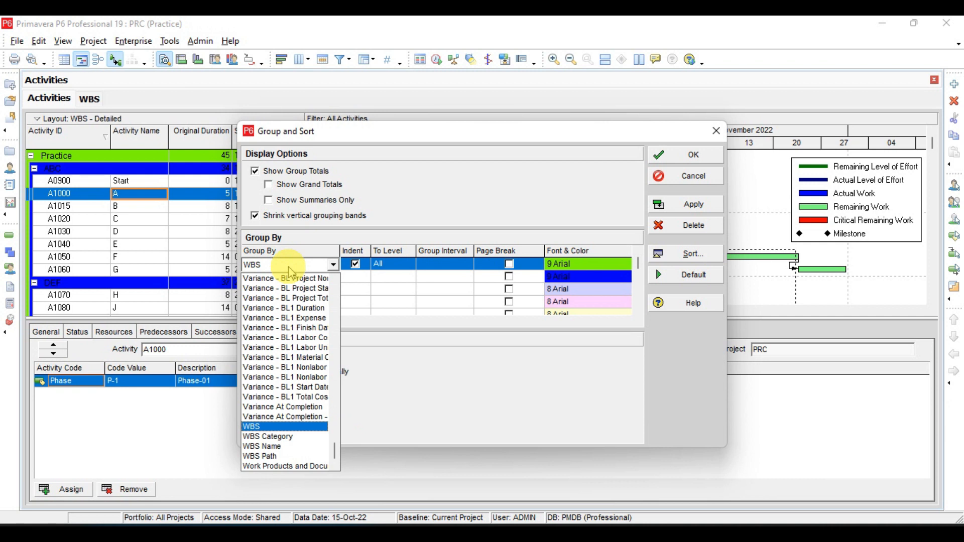
pyautogui.press('p')
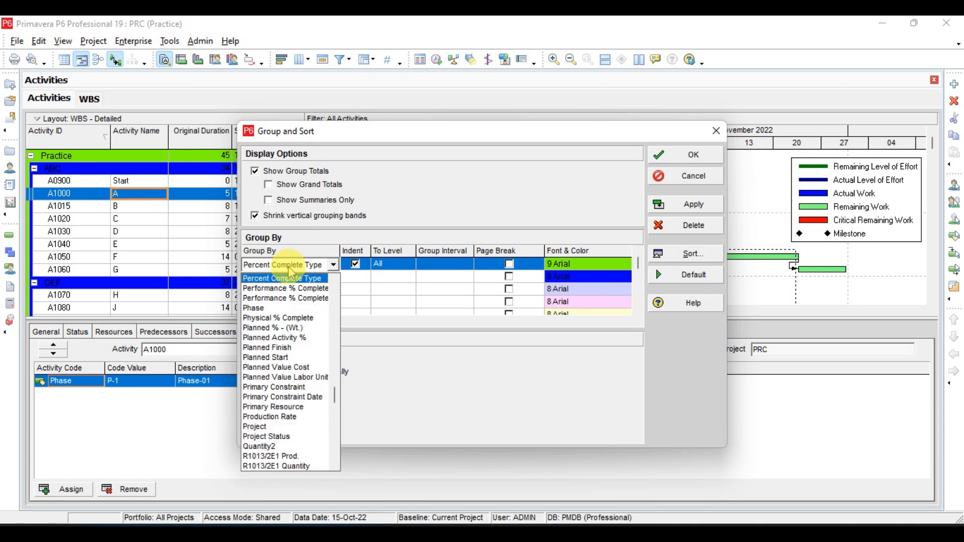
pyautogui.click(271, 308)
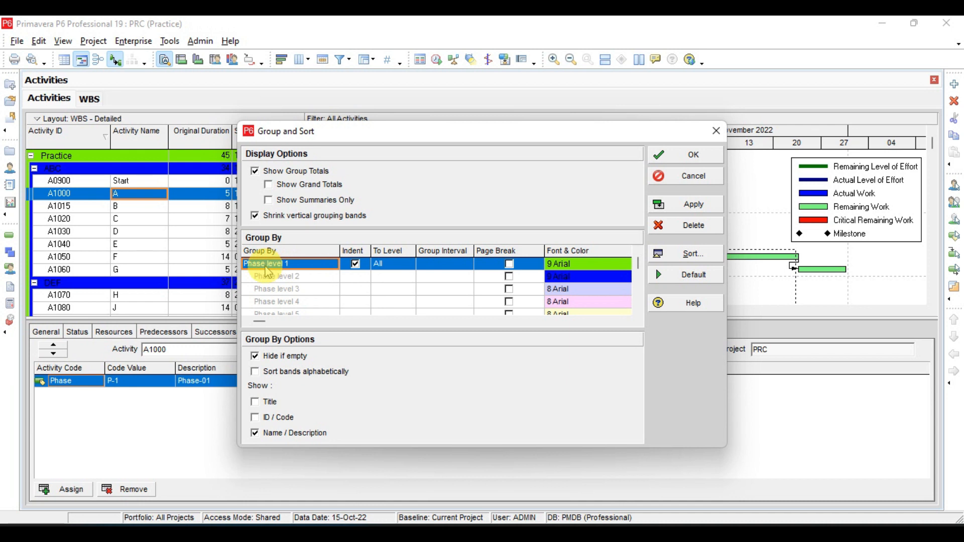
pyautogui.click(693, 206)
pyautogui.click(685, 155)
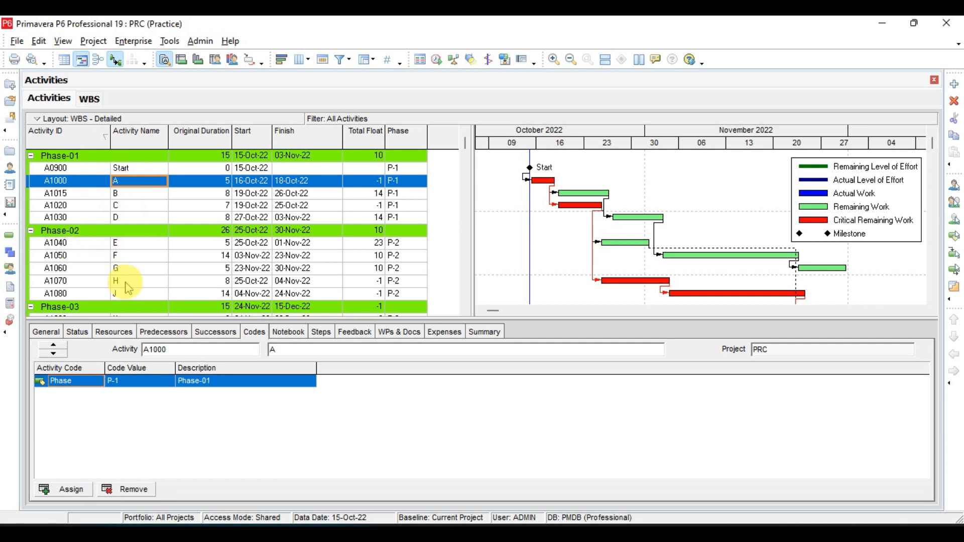
pyautogui.click(137, 293)
pyautogui.scroll(-3, 137, 293)
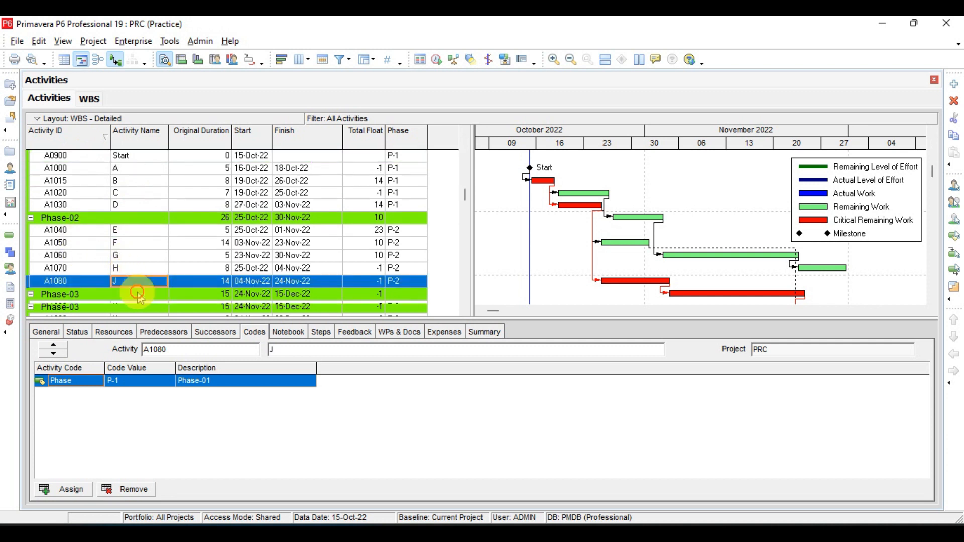
# Look through the activities in the Phase-01 to Phase-03 bands and consult the lesson PDF page on filtering by activity code in Adobe Acrobat
pyautogui.scroll(-2, 141, 297)
pyautogui.scroll(2, 140, 298)
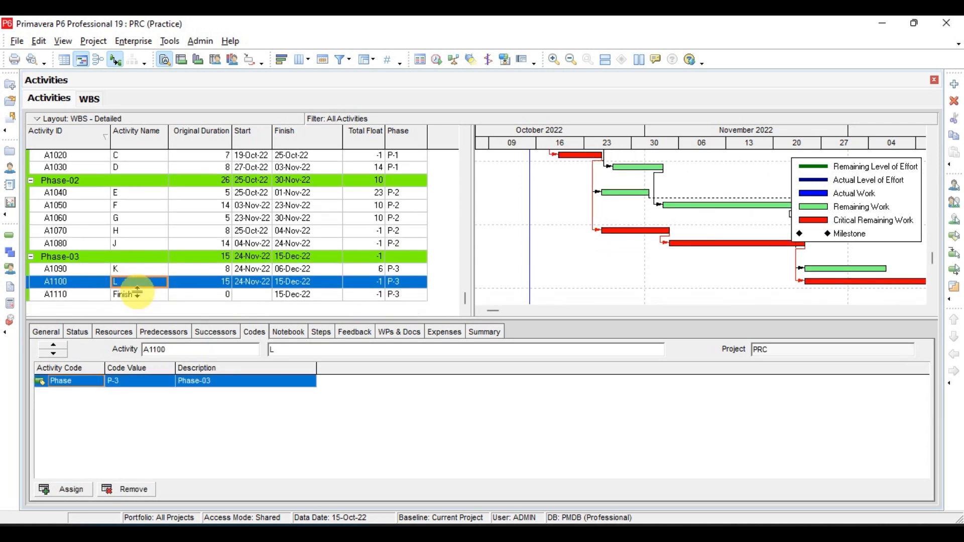
pyautogui.scroll(-2, 140, 297)
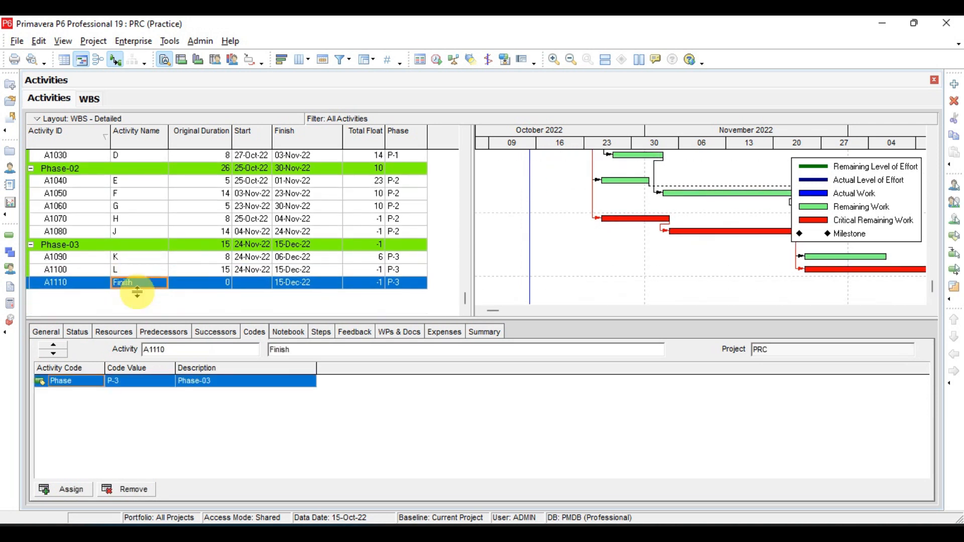
pyautogui.scroll(3, 137, 293)
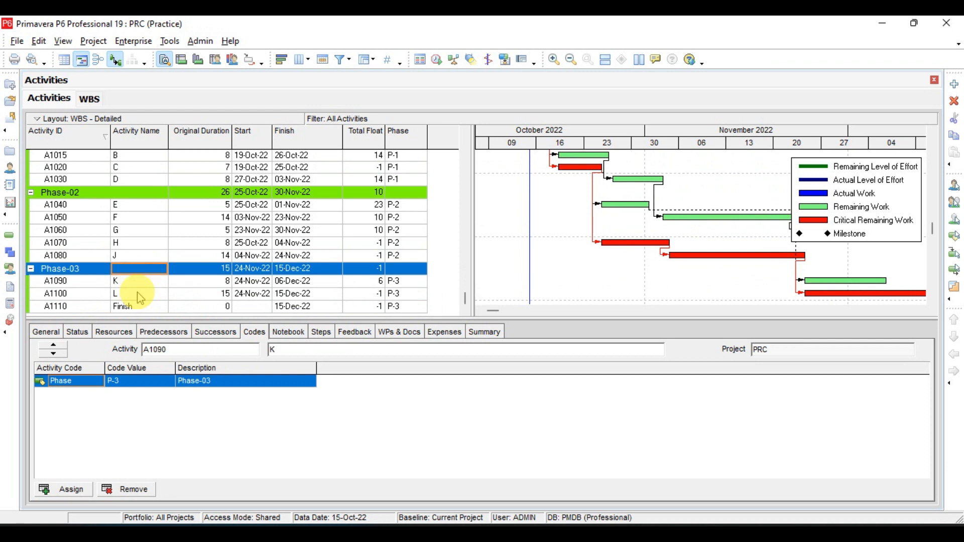
pyautogui.scroll(3, 140, 297)
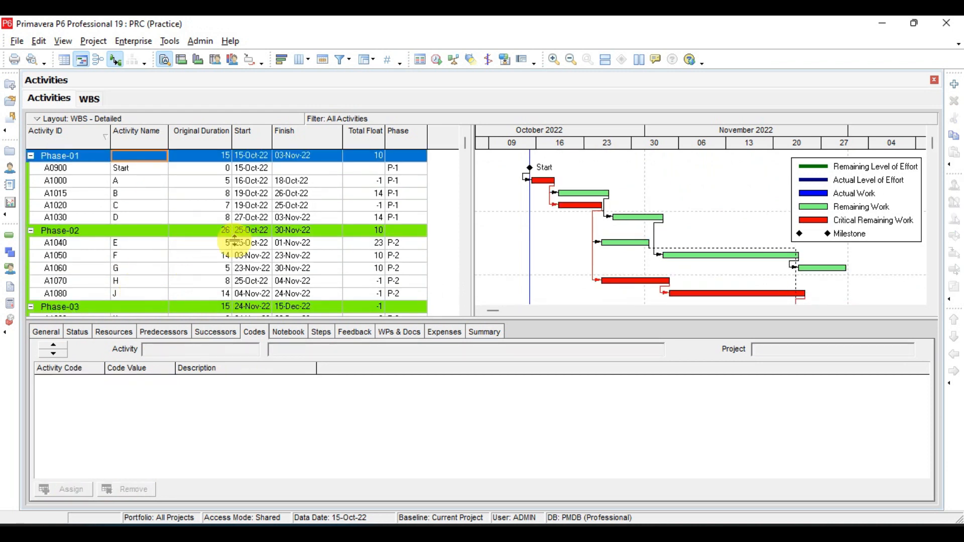
pyautogui.click(642, 533)
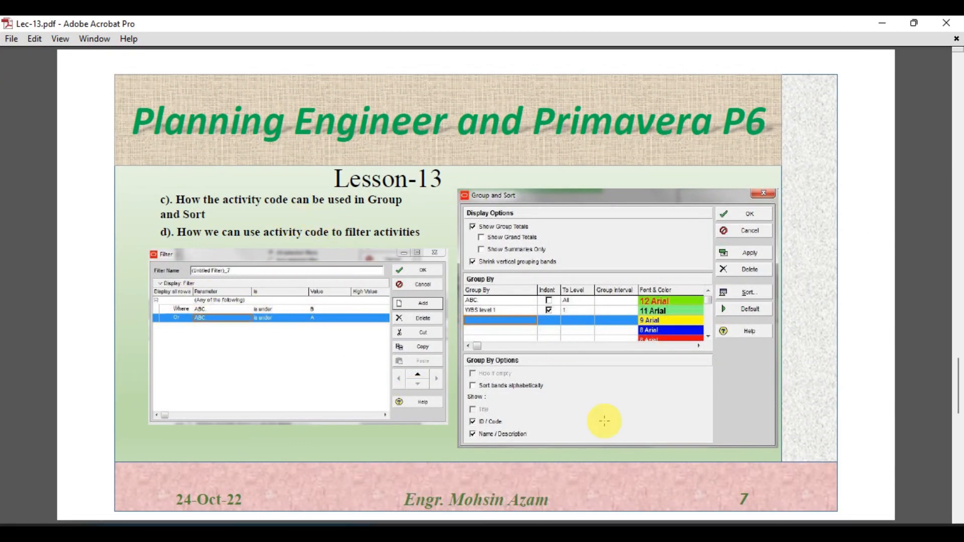
# Return to Primavera P6 and create a new activity filter named Code Prc
pyautogui.click(653, 533)
pyautogui.rightClick(196, 181)
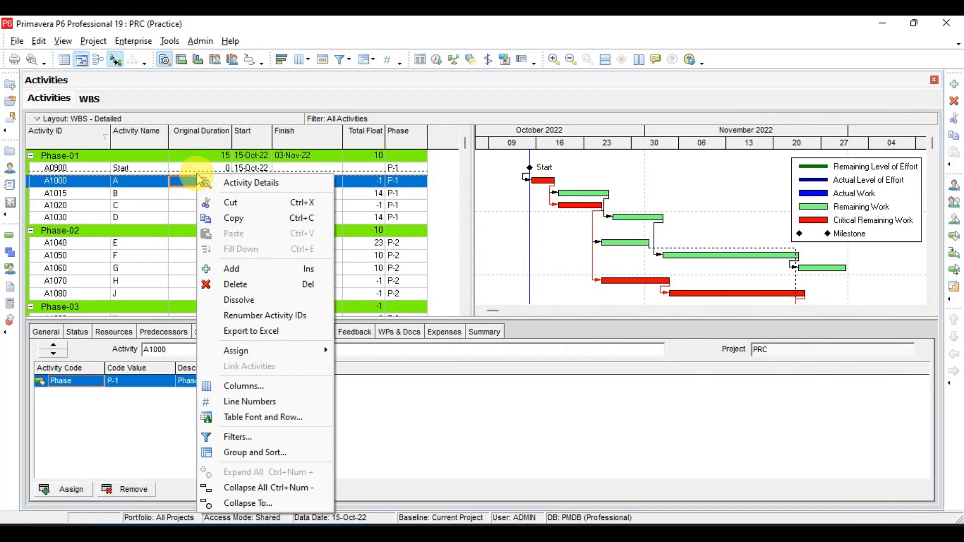
pyautogui.click(252, 440)
pyautogui.moveTo(571, 206); pyautogui.dragTo(565, 352)
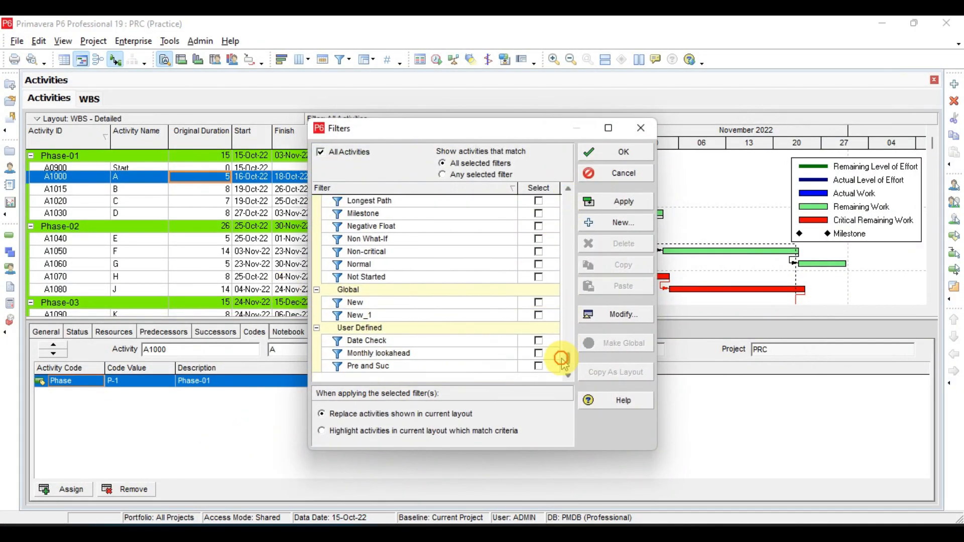
pyautogui.click(621, 224)
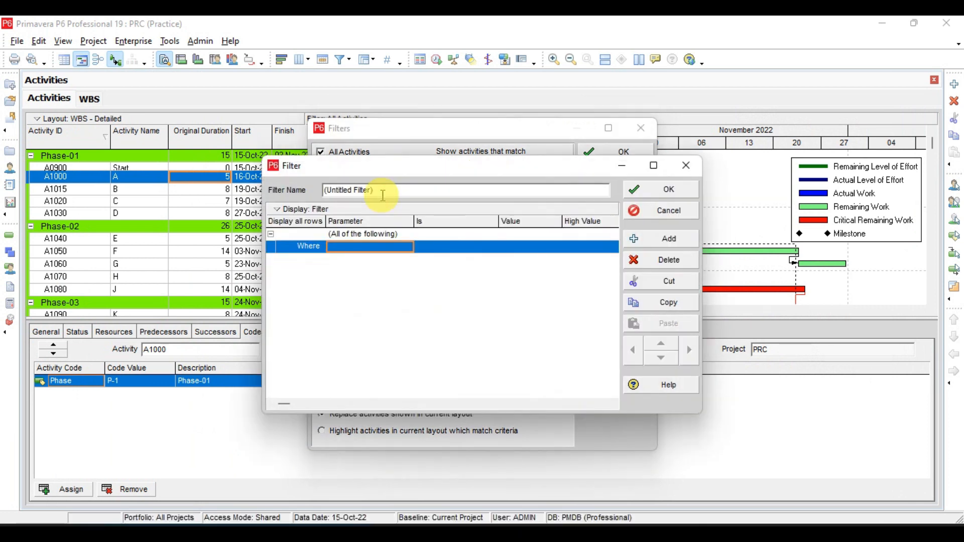
pyautogui.moveTo(386, 192); pyautogui.dragTo(286, 188)
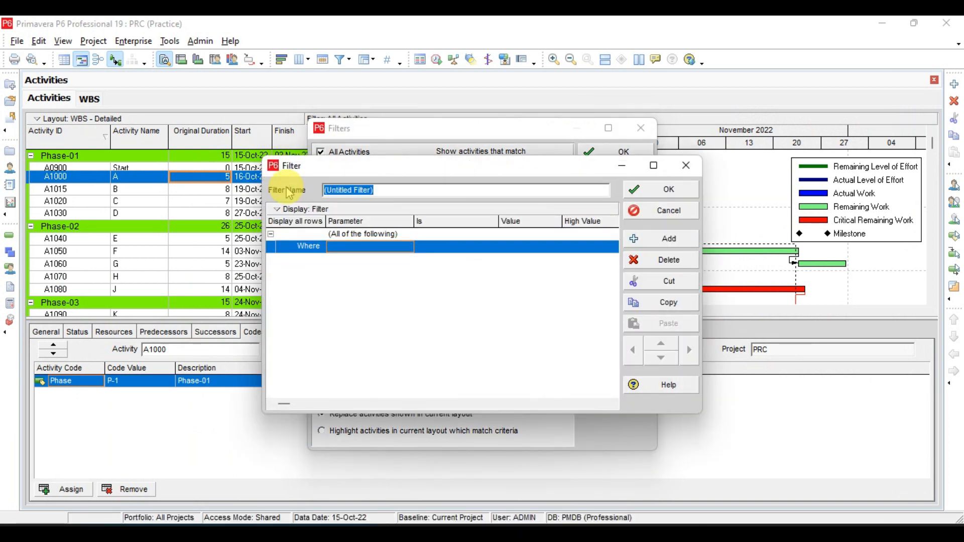
pyautogui.write('Code Prc')
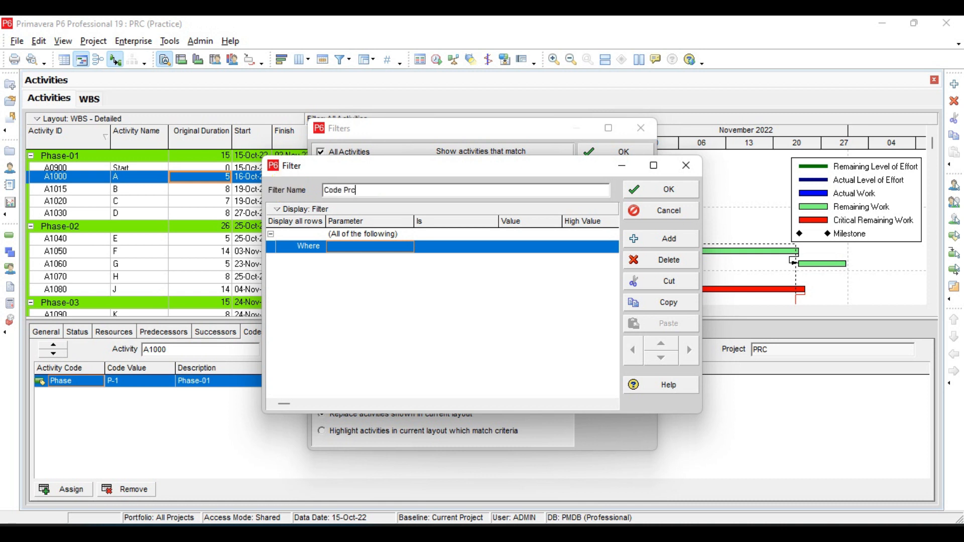
# Define the filter criterion as Phase is under P-1
pyautogui.click(347, 248)
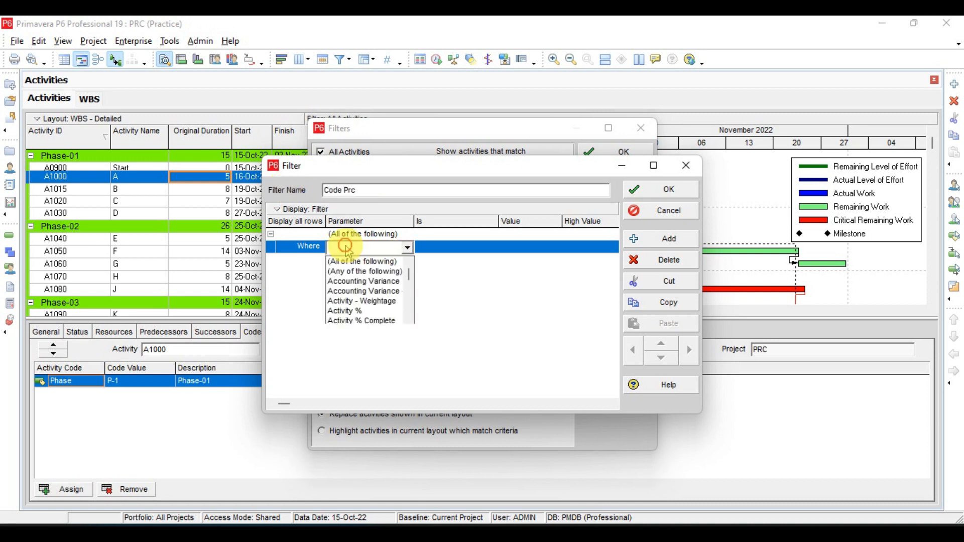
pyautogui.press('p')
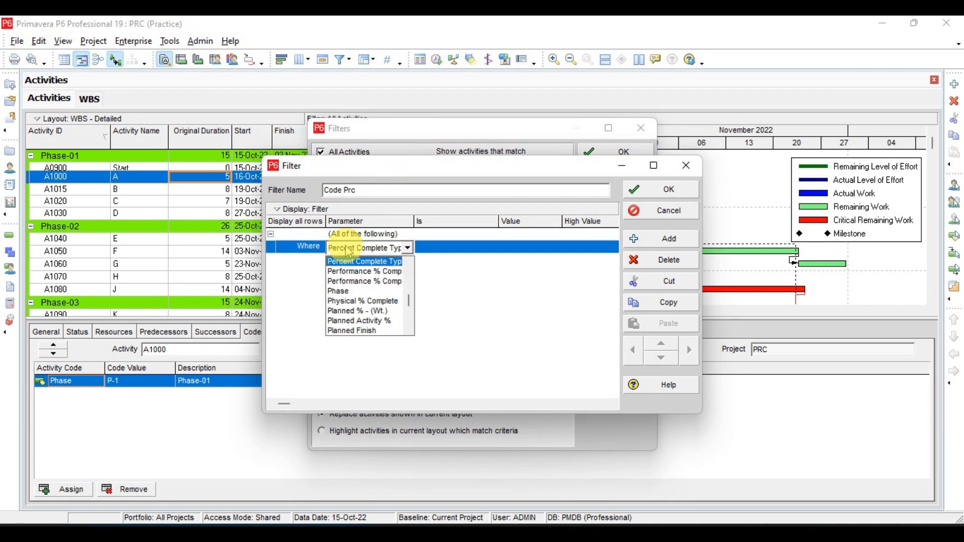
pyautogui.click(344, 291)
pyautogui.click(517, 247)
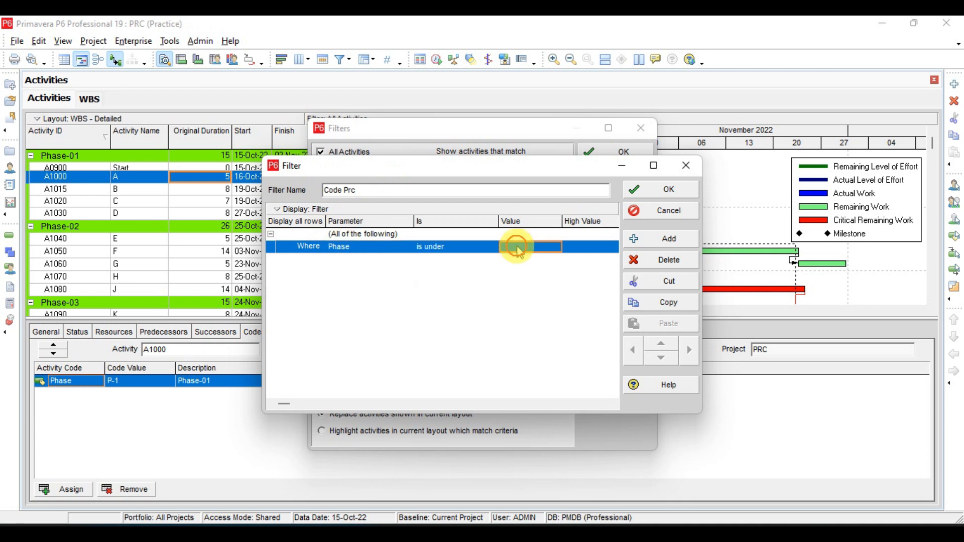
pyautogui.click(519, 253)
pyautogui.doubleClick(524, 259)
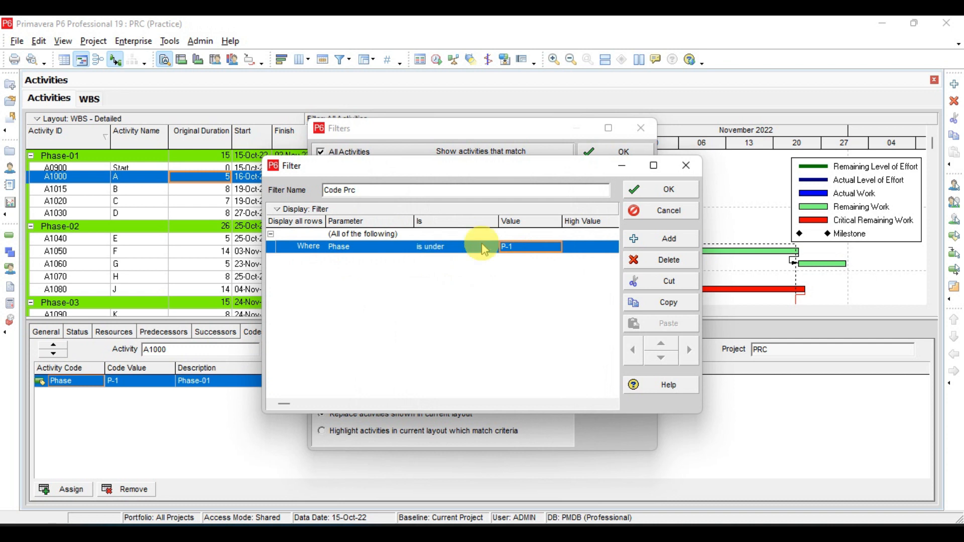
# Save the Code Prc filter and apply it to the activity table, replacing the activities shown in the current layout
pyautogui.click(674, 198)
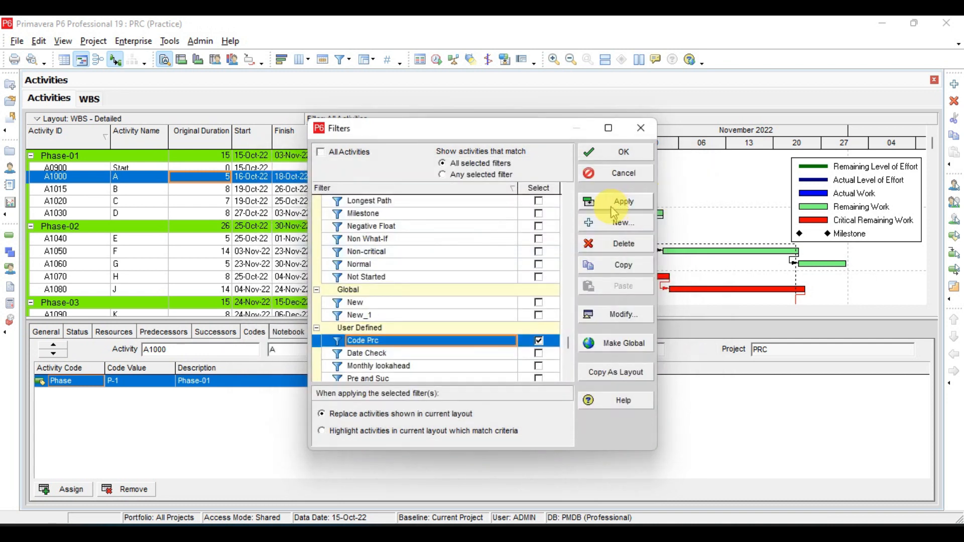
pyautogui.click(615, 210)
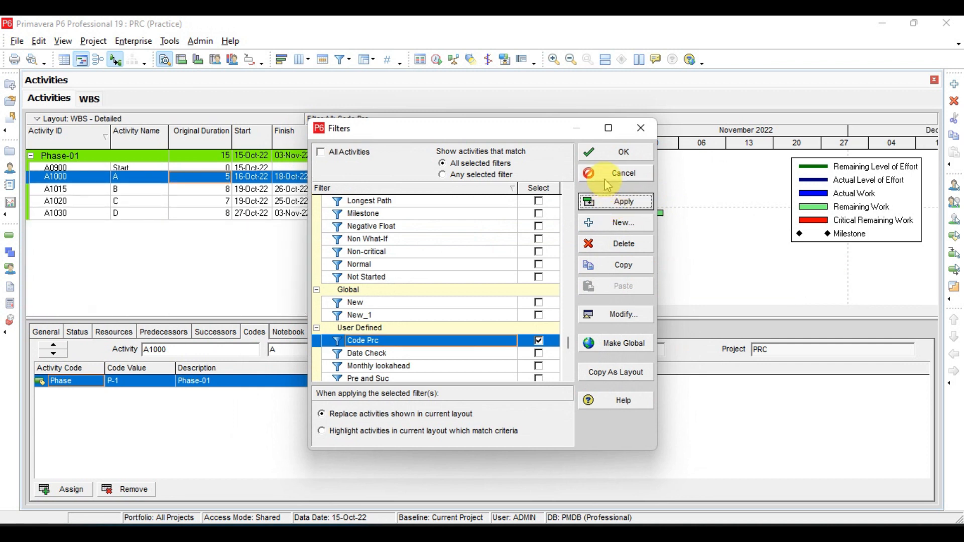
pyautogui.click(613, 159)
pyautogui.click(215, 202)
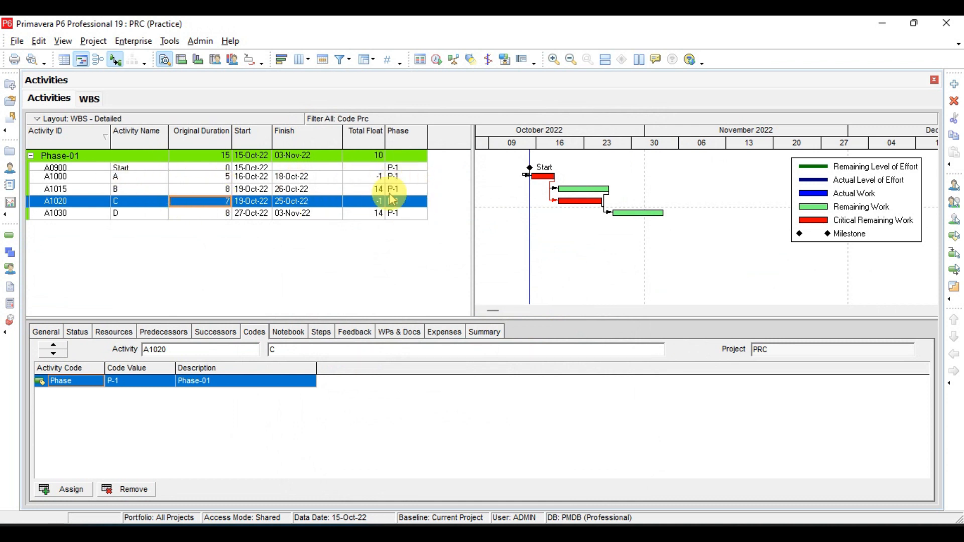
# Group the filtered activities by WBS instead of the Phase activity code
pyautogui.rightClick(146, 238)
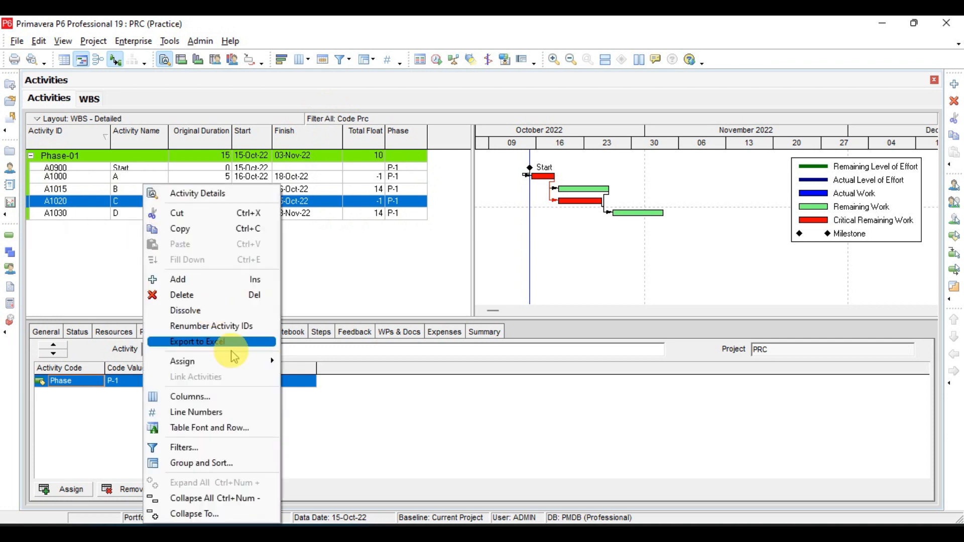
pyautogui.click(214, 463)
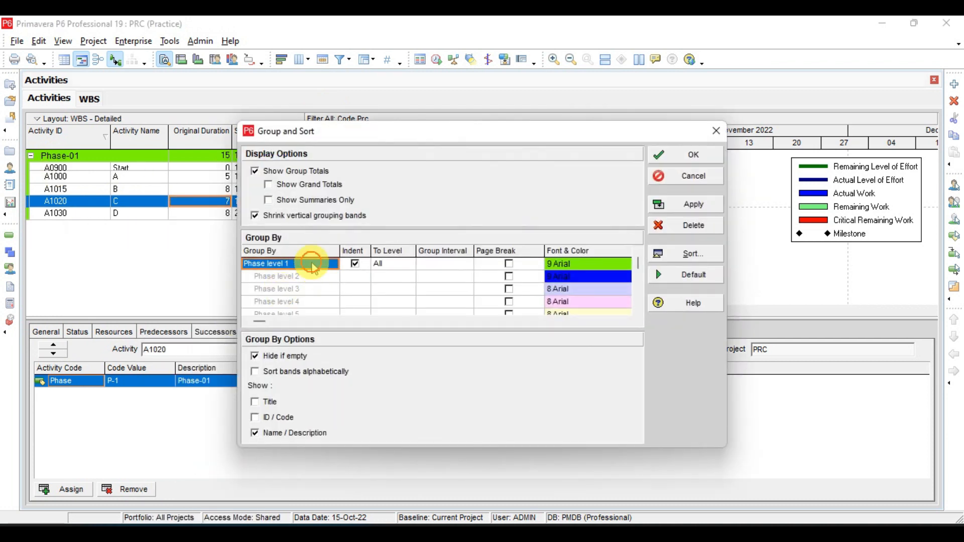
pyautogui.click(315, 267)
pyautogui.press('w')
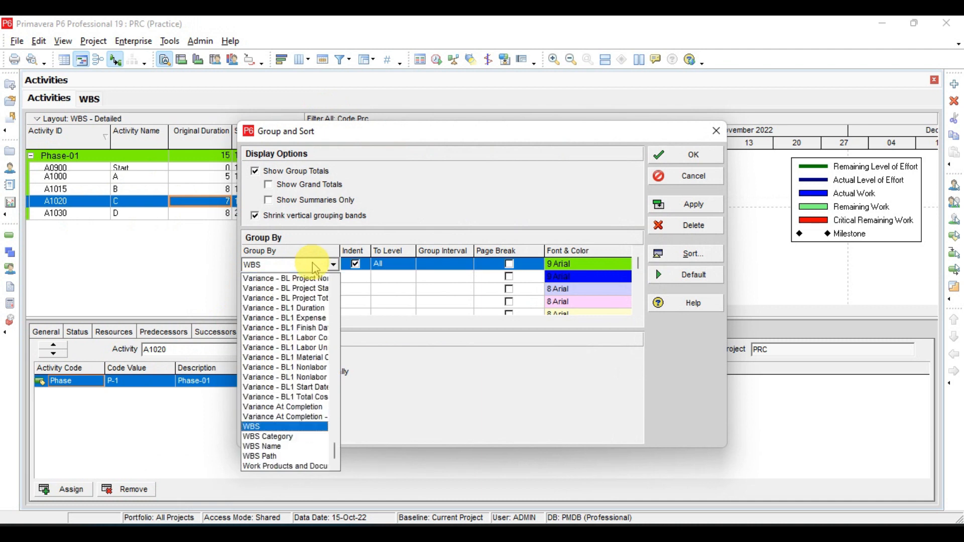
pyautogui.click(266, 426)
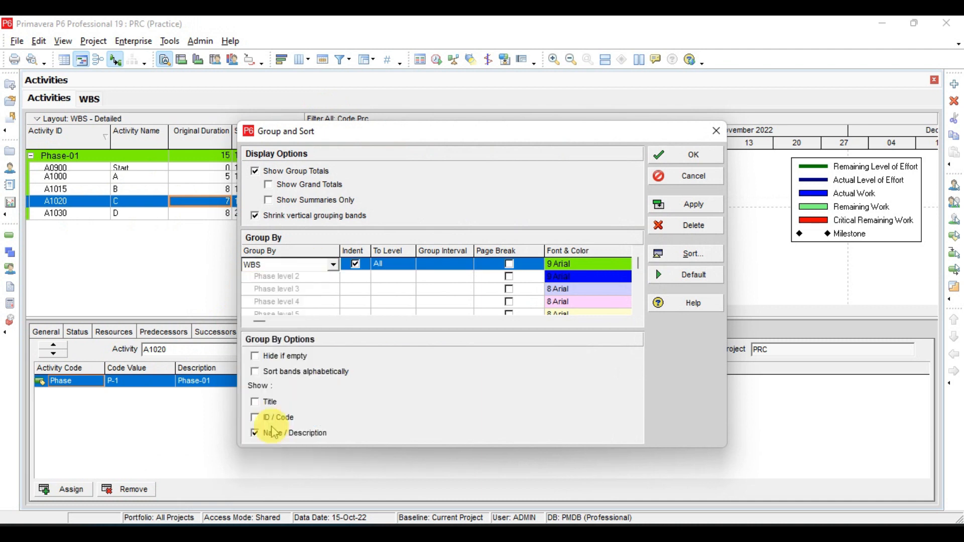
pyautogui.click(681, 205)
pyautogui.click(686, 156)
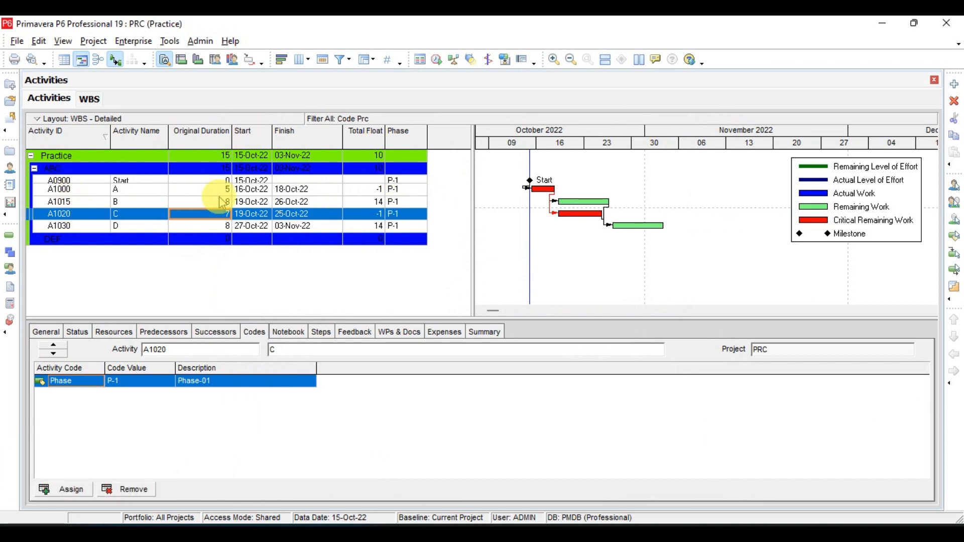
# Open the user-defined Code Prc filter for modification
pyautogui.rightClick(348, 213)
pyautogui.click(410, 444)
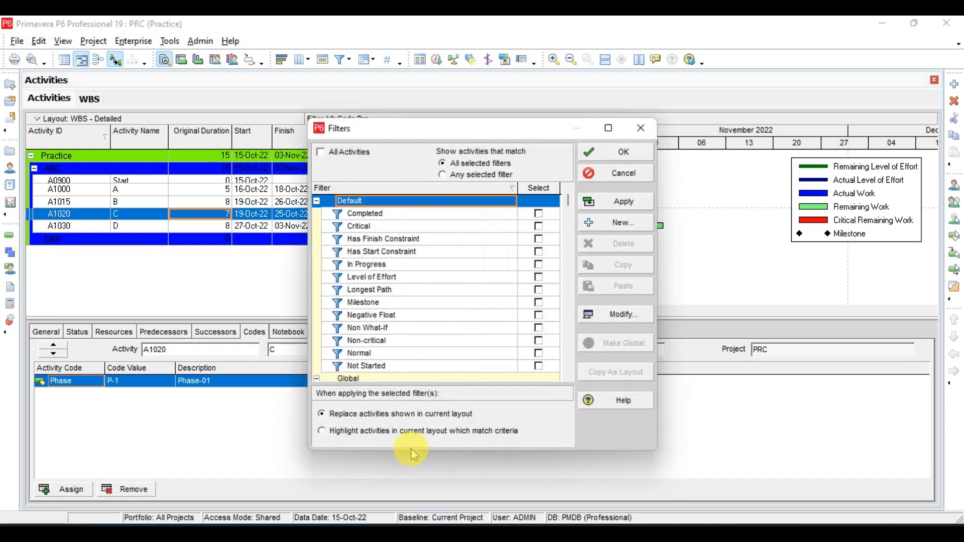
pyautogui.scroll(-3, 570, 346)
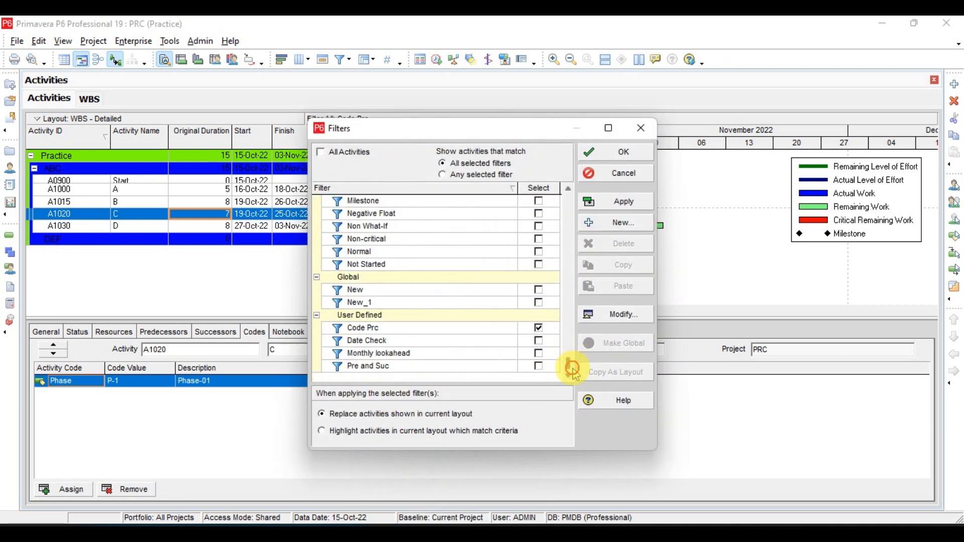
pyautogui.click(387, 329)
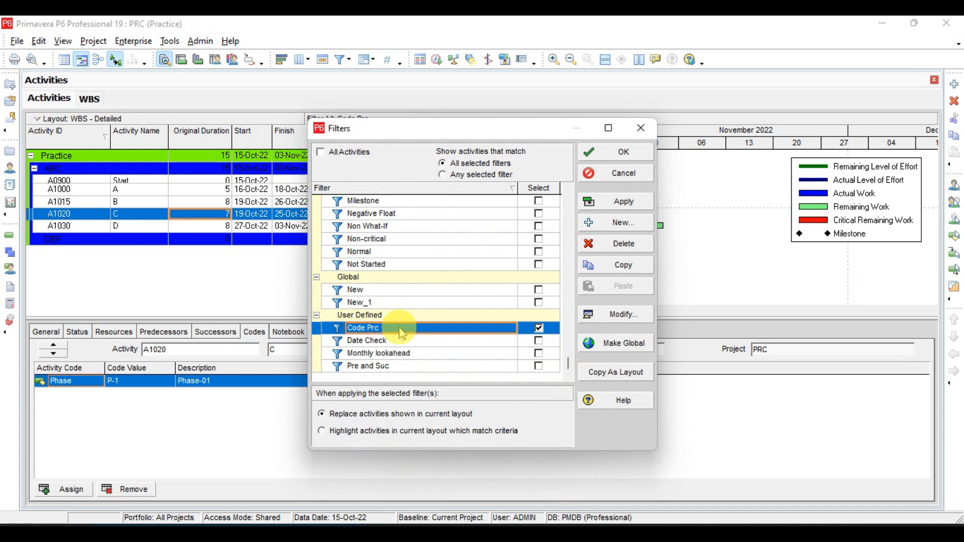
pyautogui.click(616, 314)
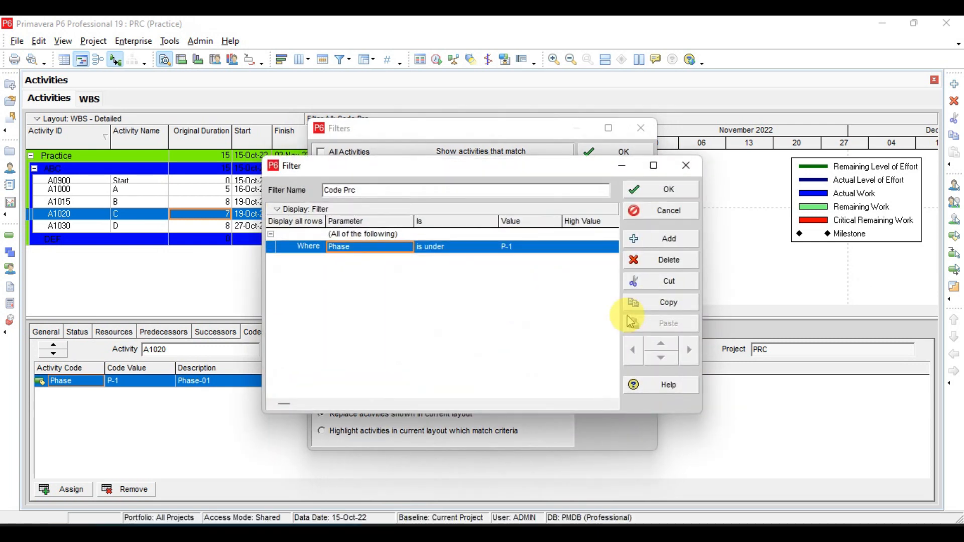
# Add a second criterion, Phase is under P-3, to the Code Prc filter and apply it
pyautogui.click(682, 246)
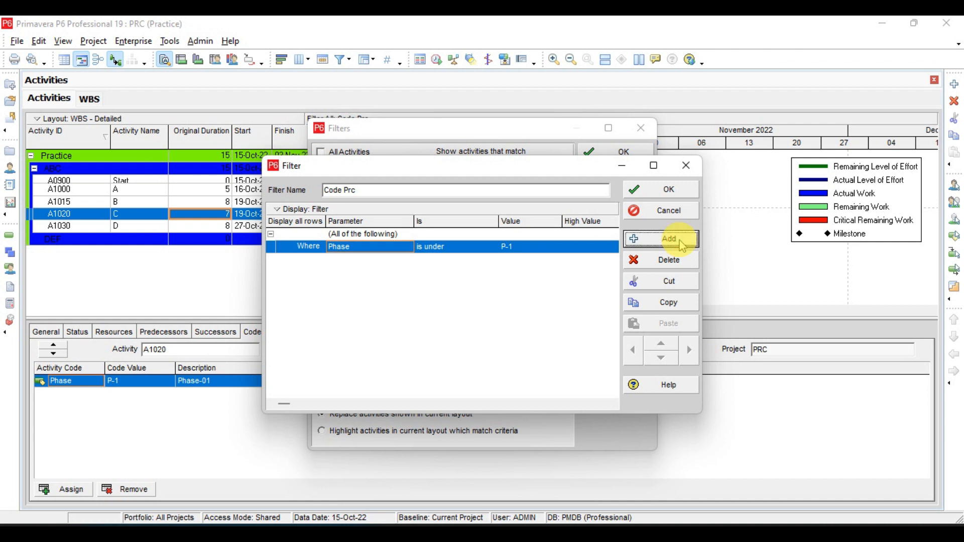
pyautogui.click(377, 260)
pyautogui.press('p')
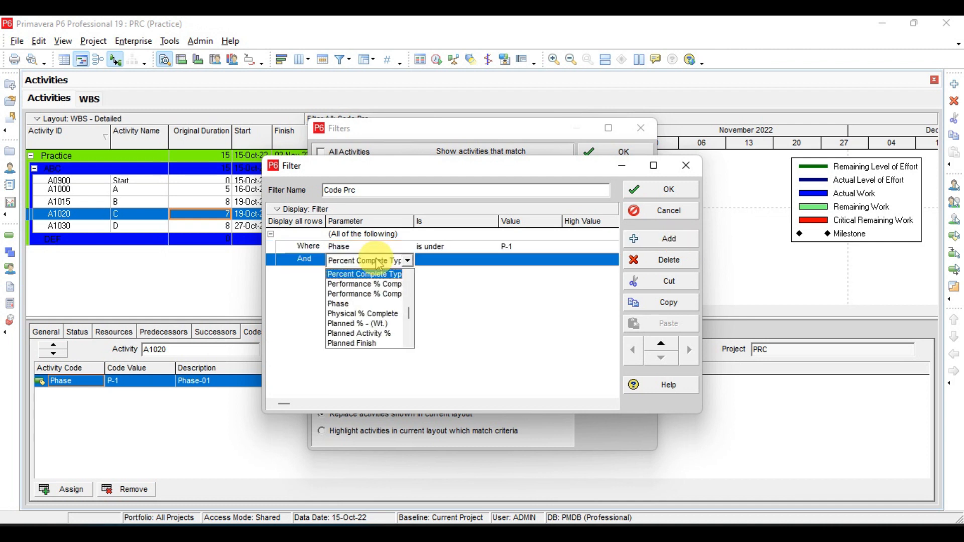
pyautogui.click(346, 314)
pyautogui.click(518, 258)
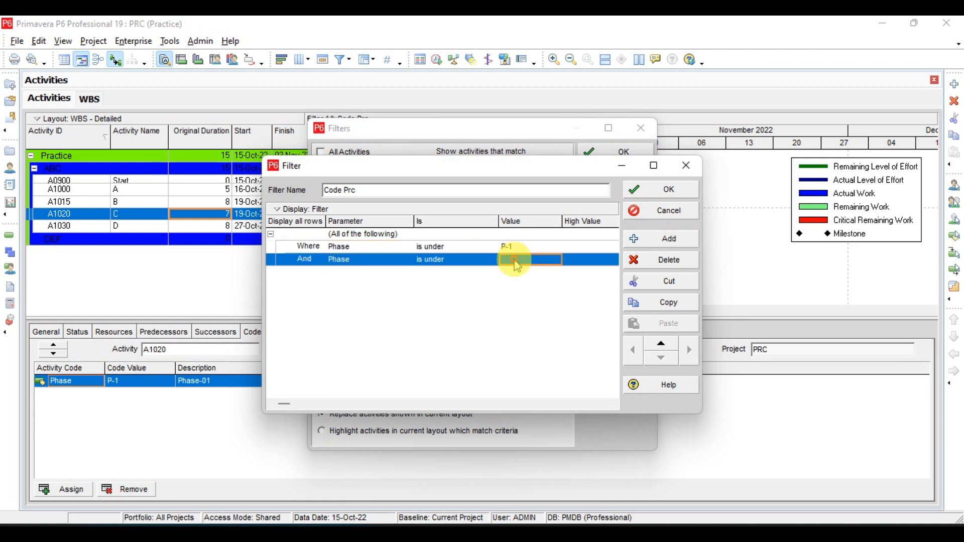
pyautogui.click(517, 258)
pyautogui.click(518, 279)
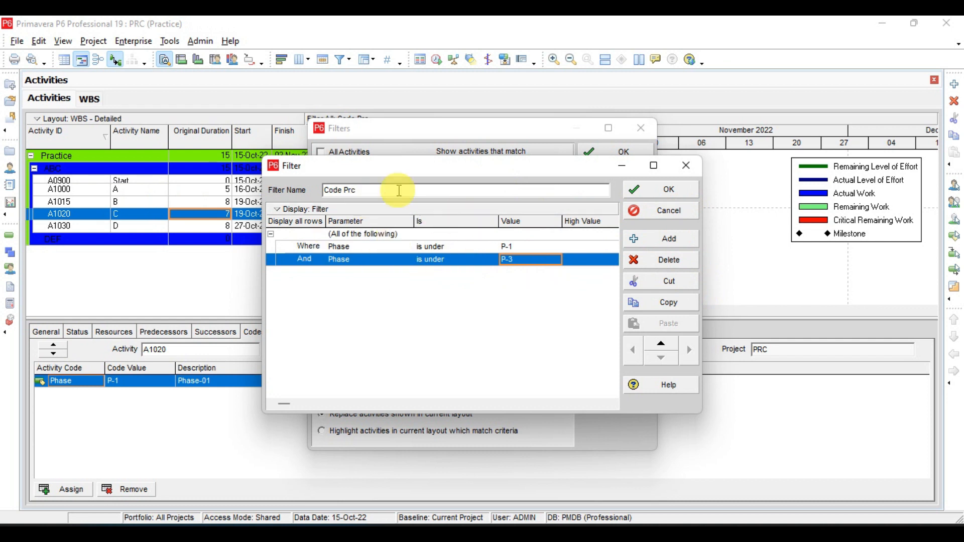
pyautogui.click(658, 192)
pyautogui.click(635, 202)
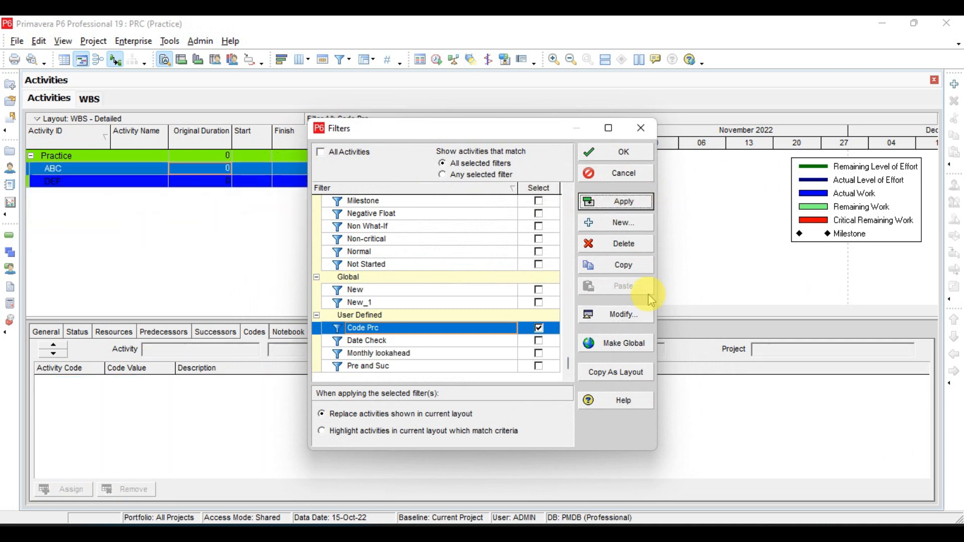
# Change the Code Prc filter to match any of the following criteria and reapply it to the activity table
pyautogui.click(645, 313)
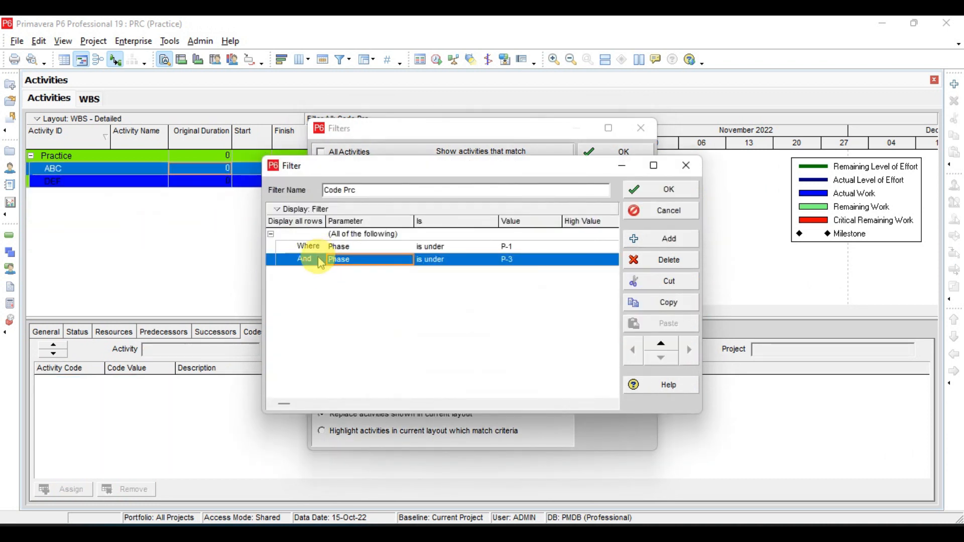
pyautogui.click(350, 234)
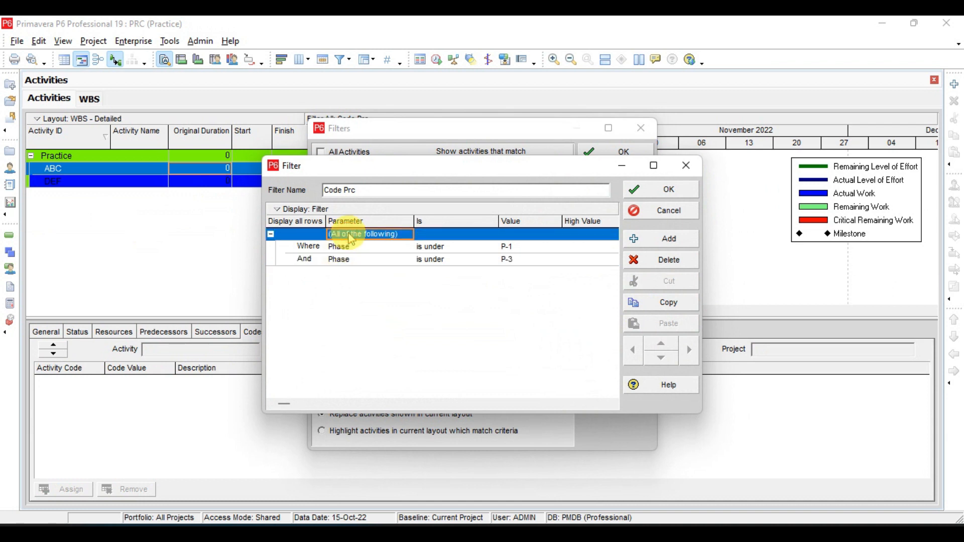
pyautogui.click(351, 236)
pyautogui.click(360, 259)
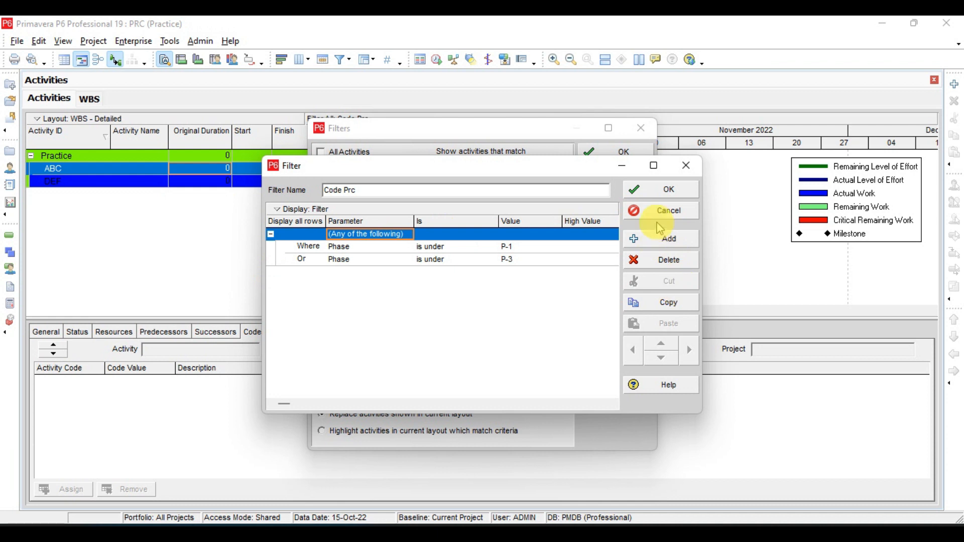
pyautogui.click(678, 190)
pyautogui.click(632, 207)
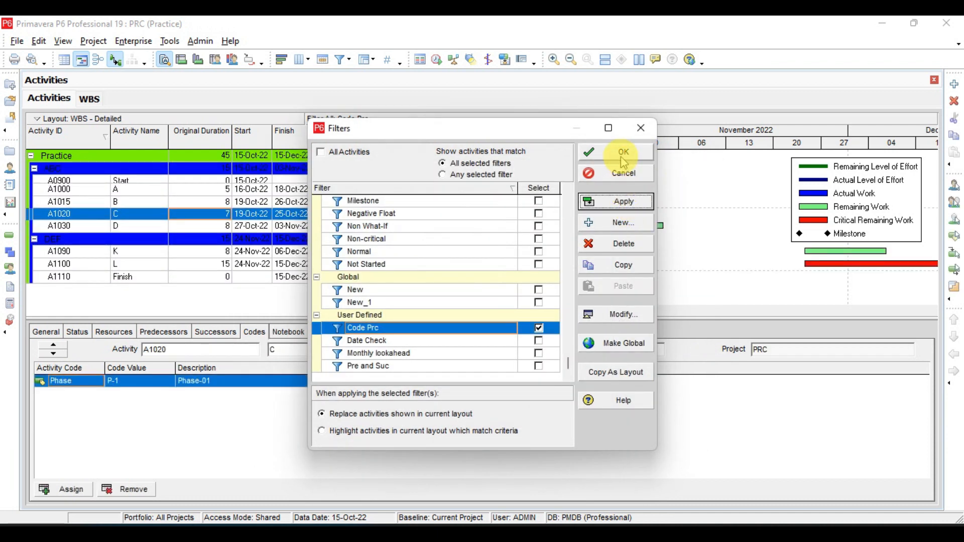
pyautogui.click(623, 162)
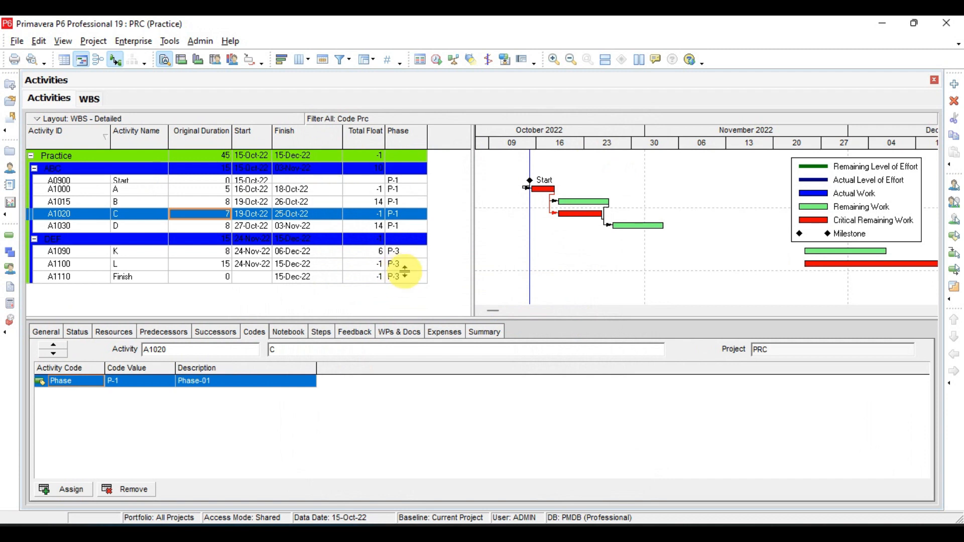
# Check the Phase value of activity A1100 in the filtered table and switch to the closing page of the lesson PDF in Adobe Acrobat
pyautogui.click(404, 265)
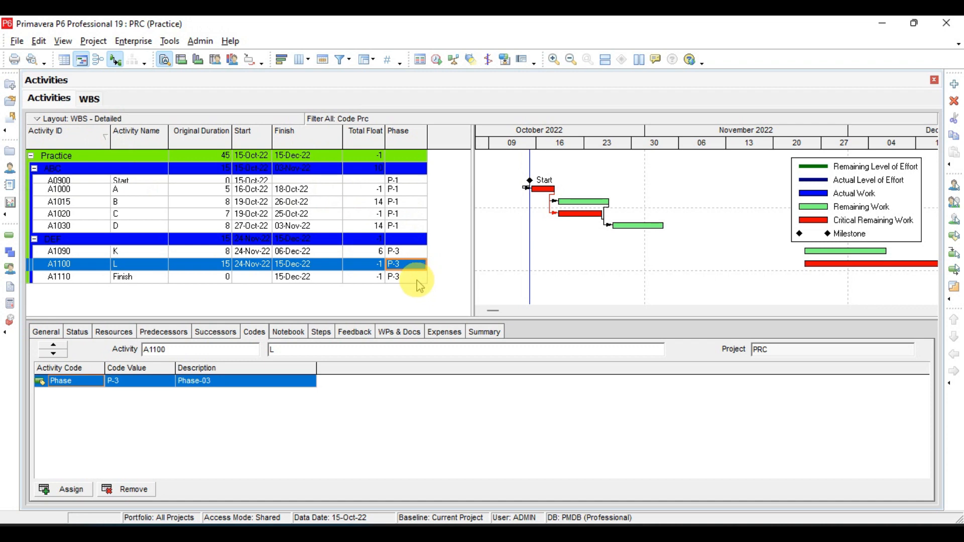
pyautogui.hotkey('alt', 'Tab')
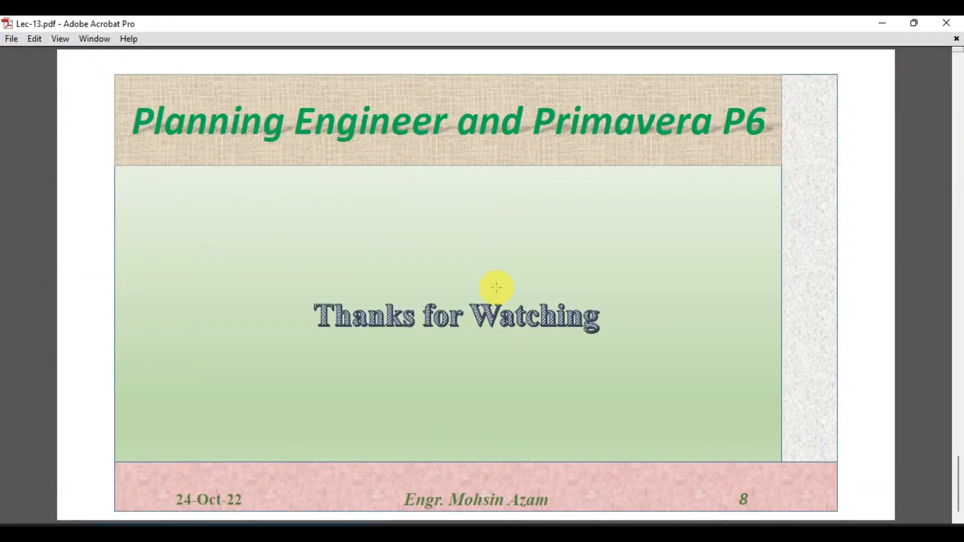